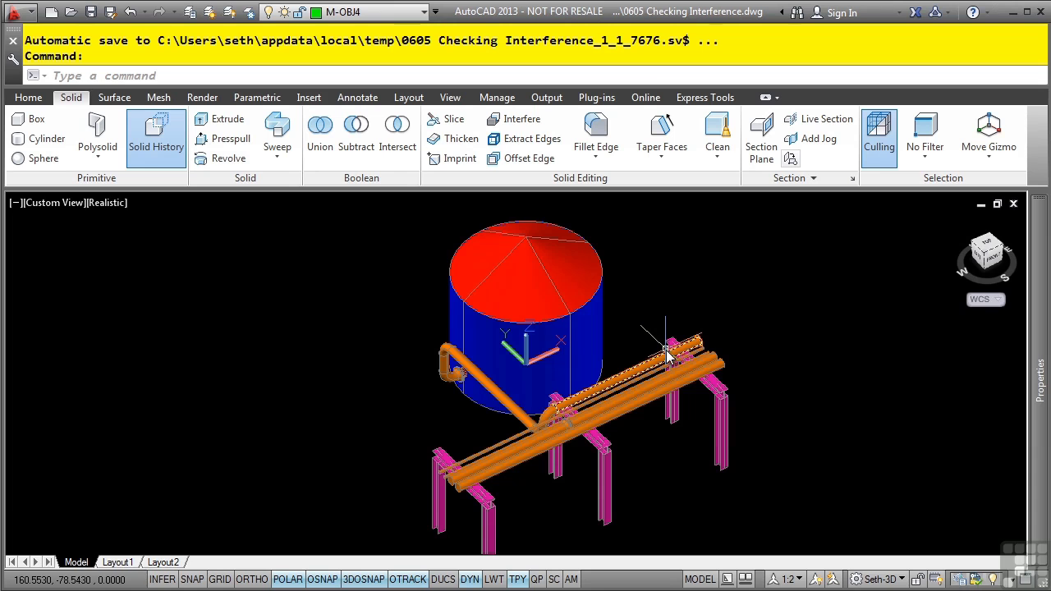
Open 0605 Checking Interference.dwg from C:\Learning AutoCAD 3D (Infinite Skills).
mouse_move(666, 353)
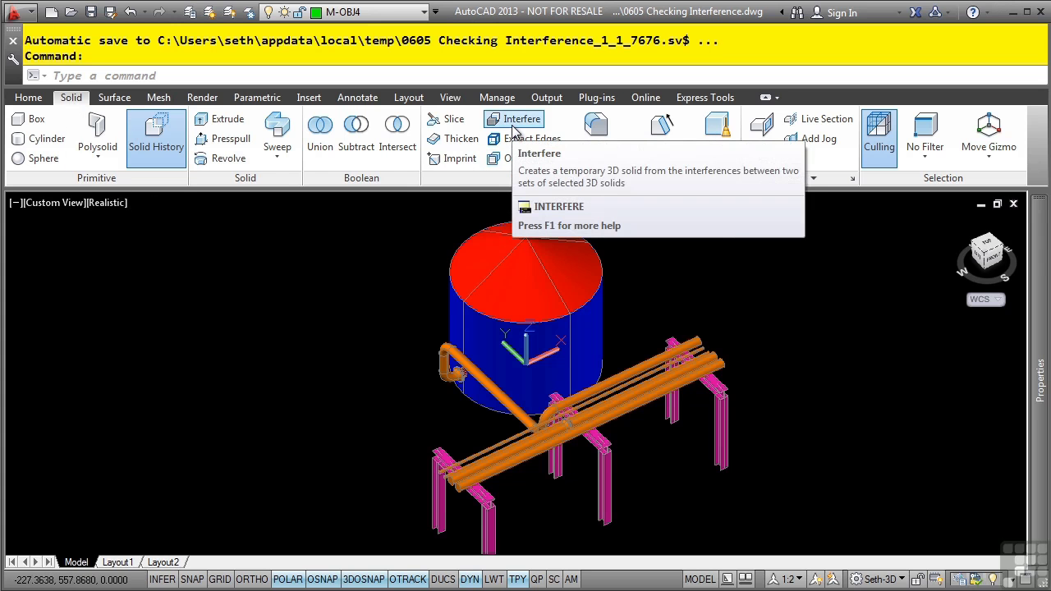
Start the INTERFERE command from the Solid Editing panel on the Solid tab.
left_click(514, 127)
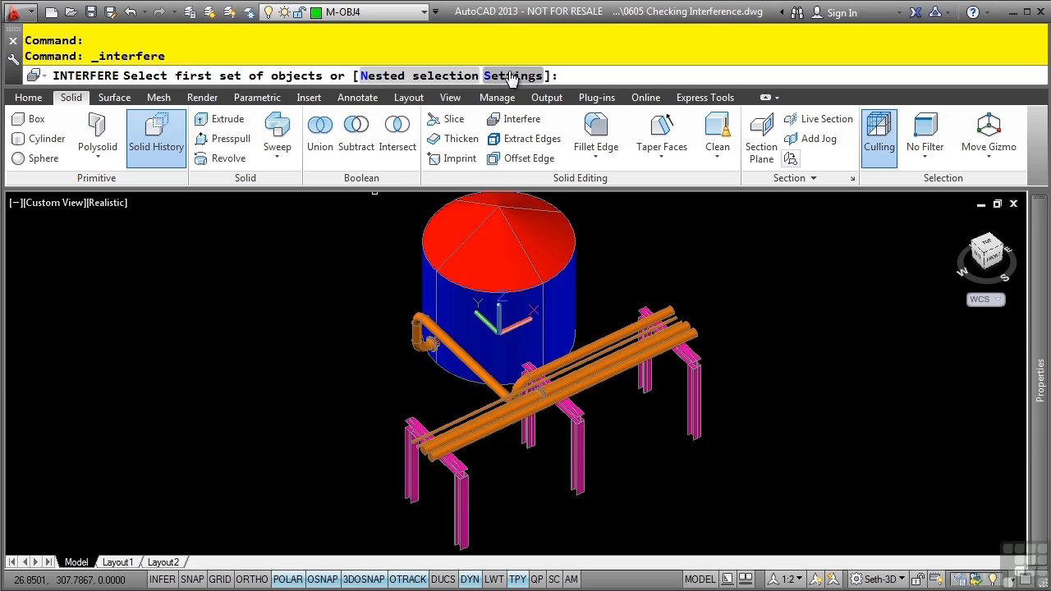
Keep realistic red interference objects, pair highlighting and a Wireframe viewport in Interference Settings.
type("s")
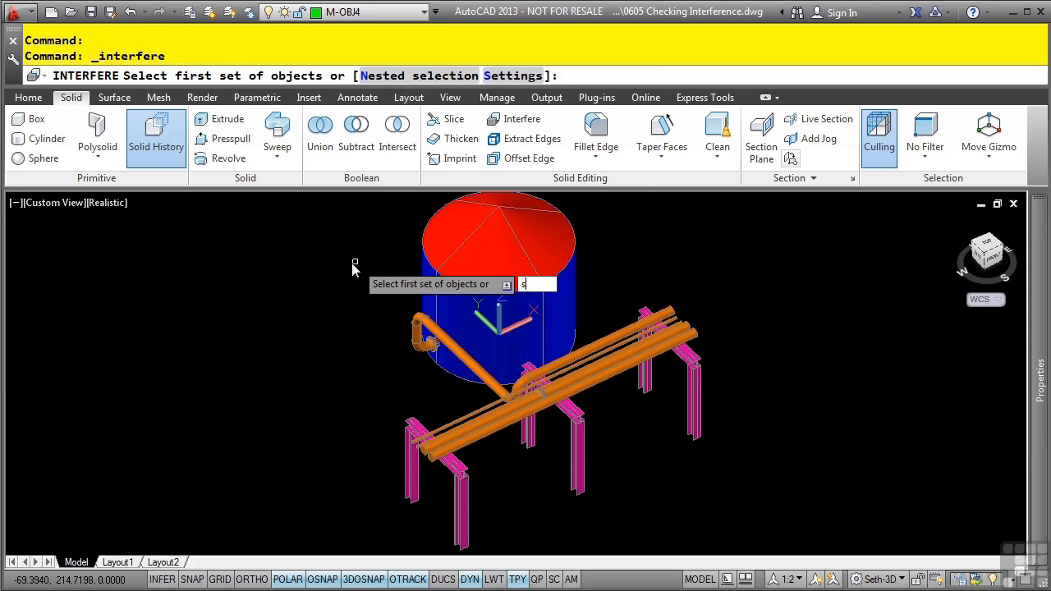
key("Return")
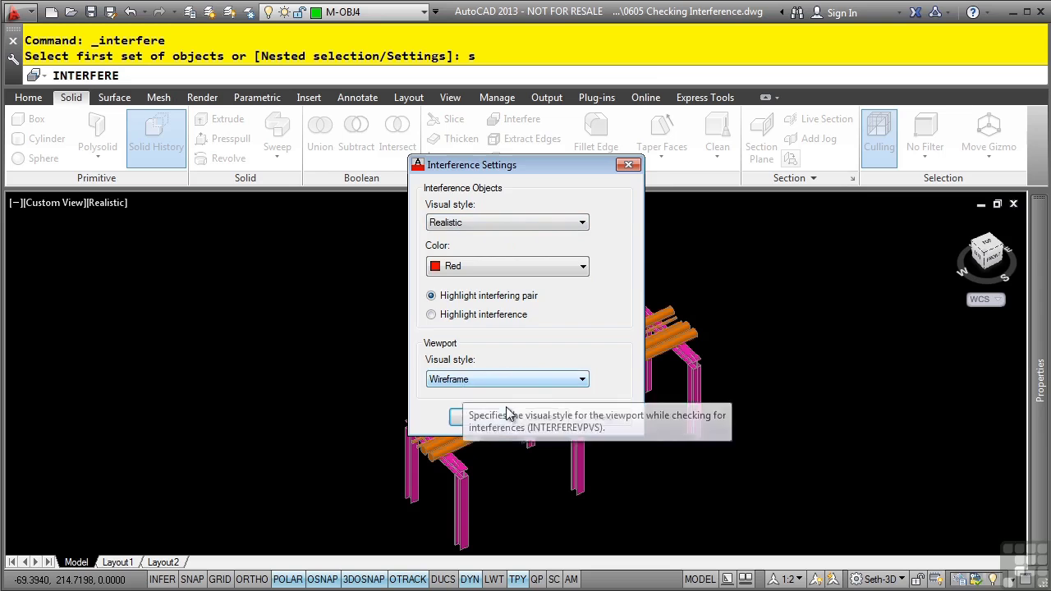
left_click(477, 417)
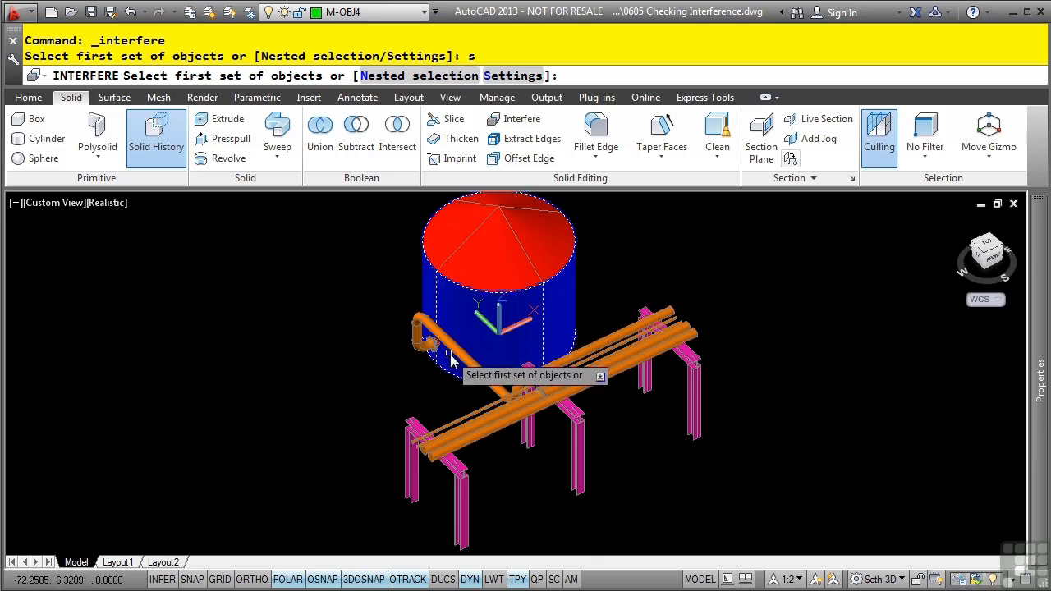
From a top view, select the eight pipe solids as the first set.
middle_click_drag(408, 383, 474, 429, "shift")
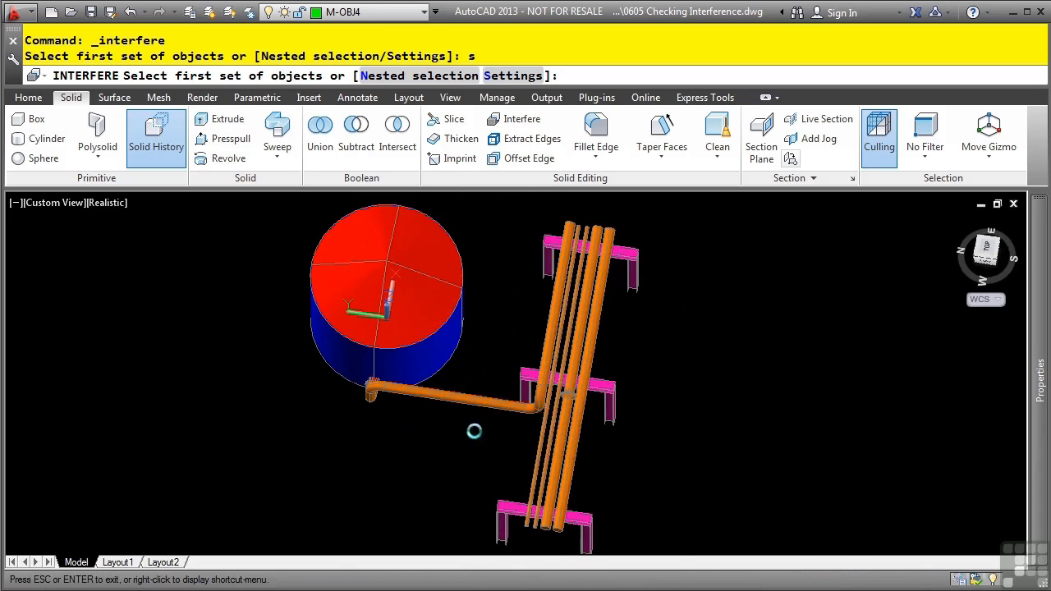
left_click(639, 326)
left_click(523, 322)
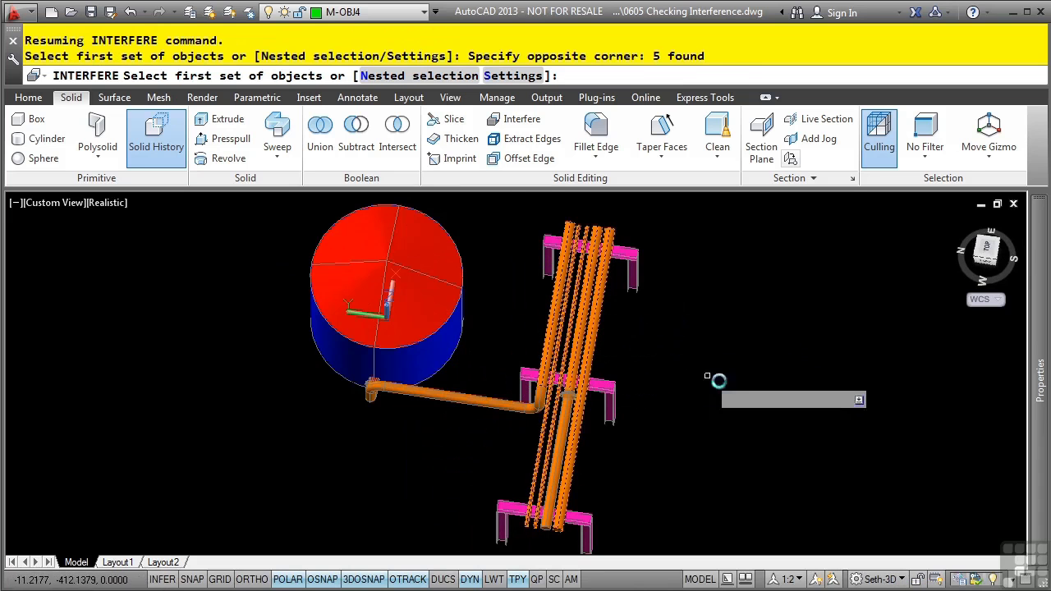
left_click(538, 400)
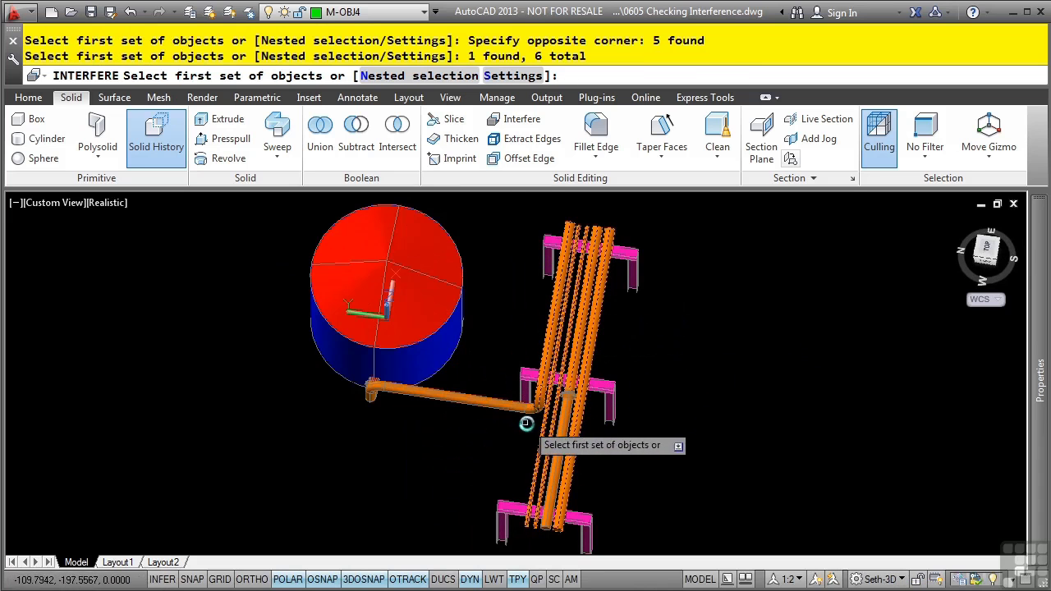
left_click(533, 413)
left_click(491, 414)
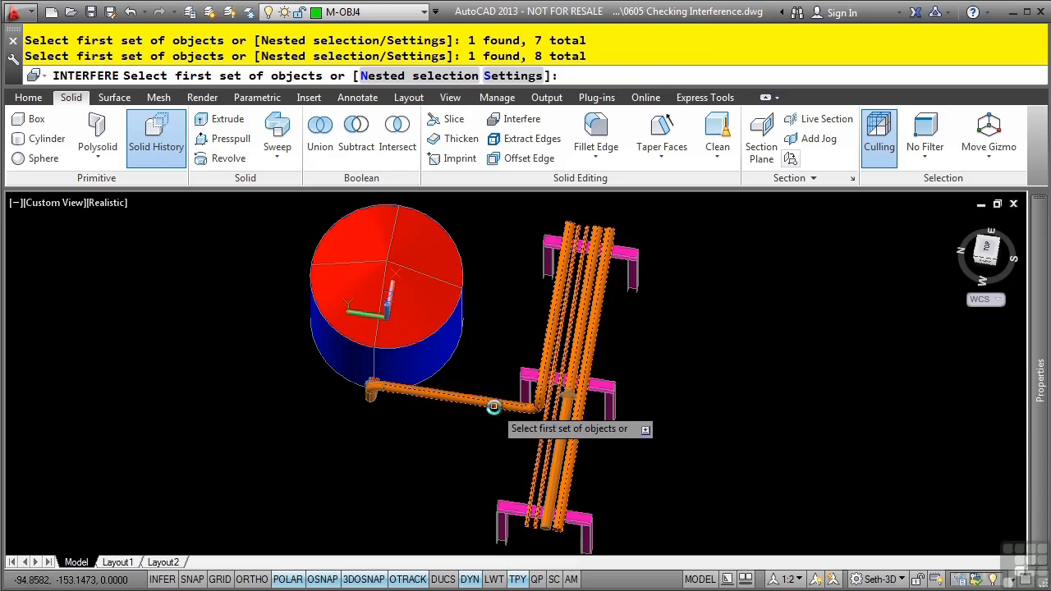
key("Return")
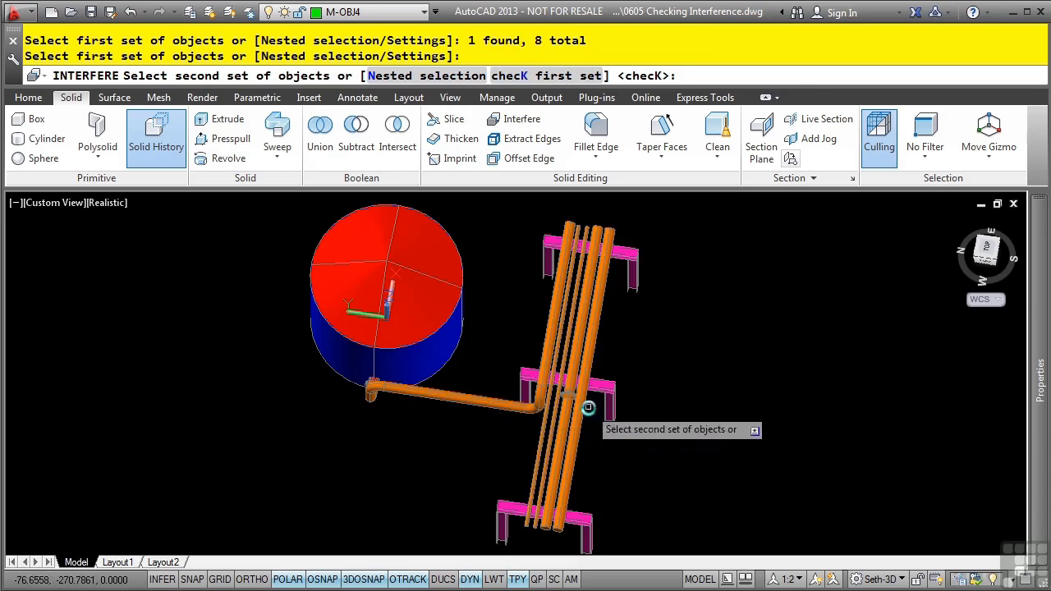
From a front view, select the nine steel-frame members as the second set and run the check.
middle_click_drag(567, 478, 460, 362, "shift")
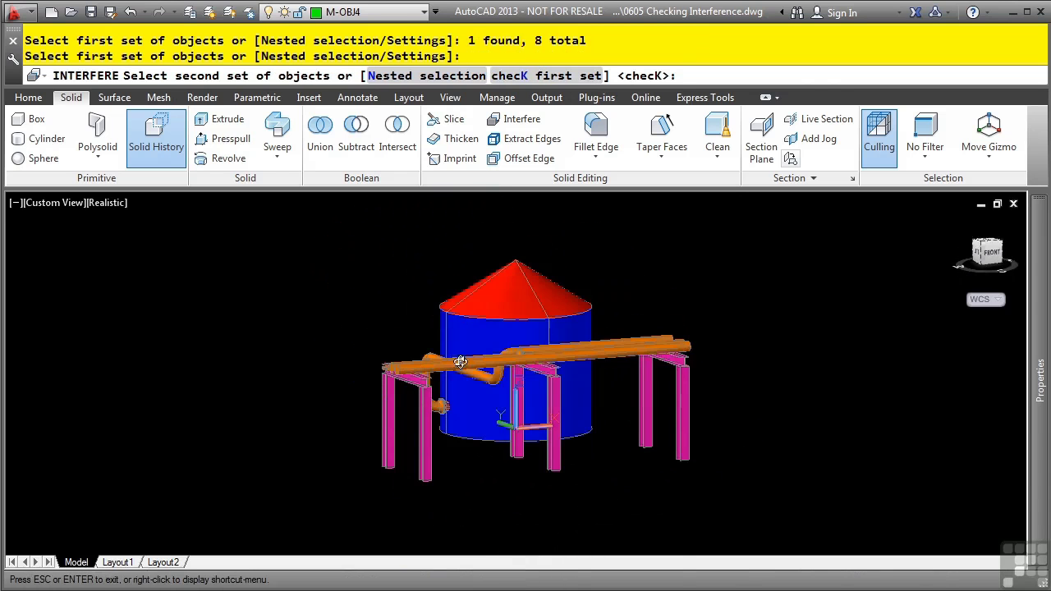
left_click(703, 429)
left_click(614, 357)
left_click(552, 373)
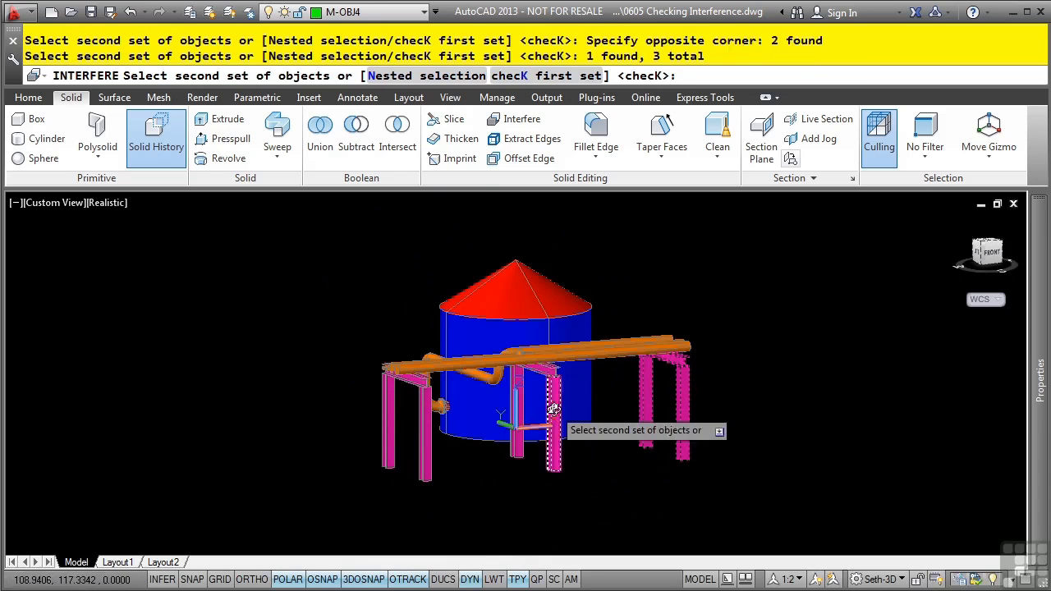
left_click(556, 414)
left_click(553, 373)
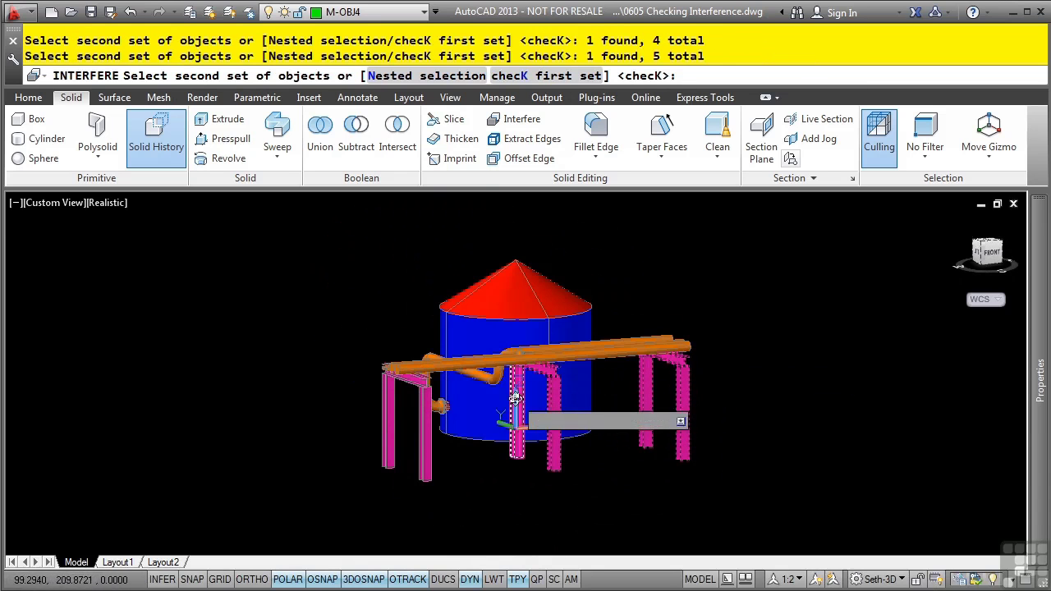
left_click(516, 428)
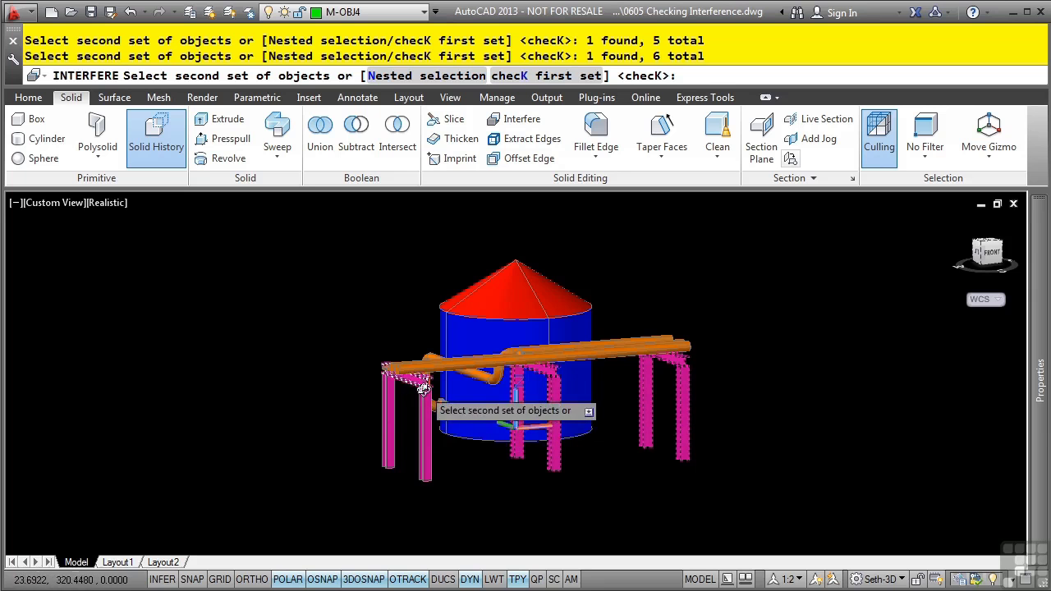
left_click(426, 406)
left_click(388, 416)
left_click(401, 440)
key("Return")
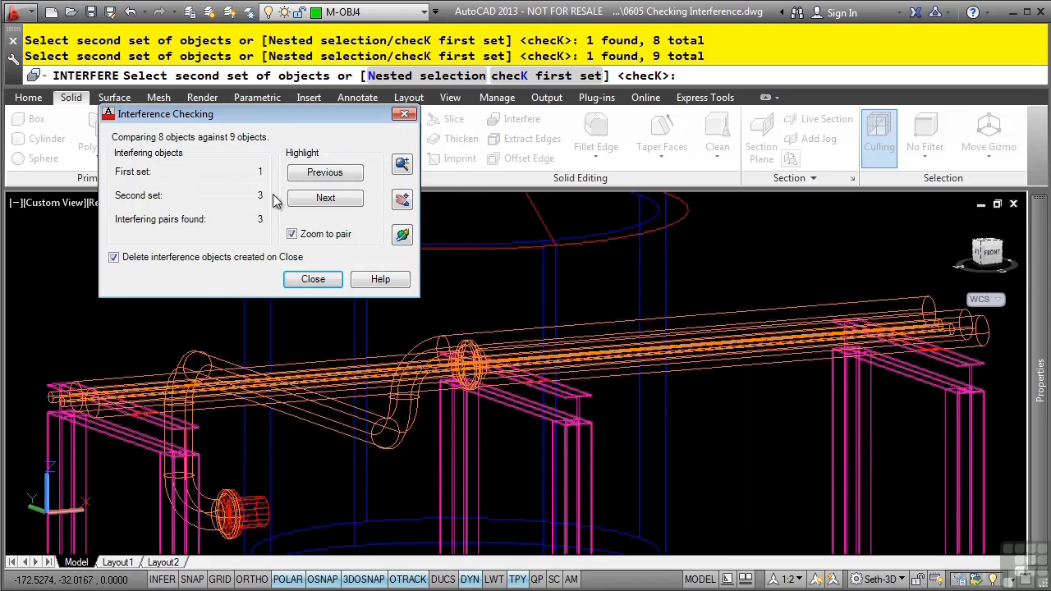
Step to the next clashing pair and orbit, zoom and pan around the red clash solids.
left_click(331, 200)
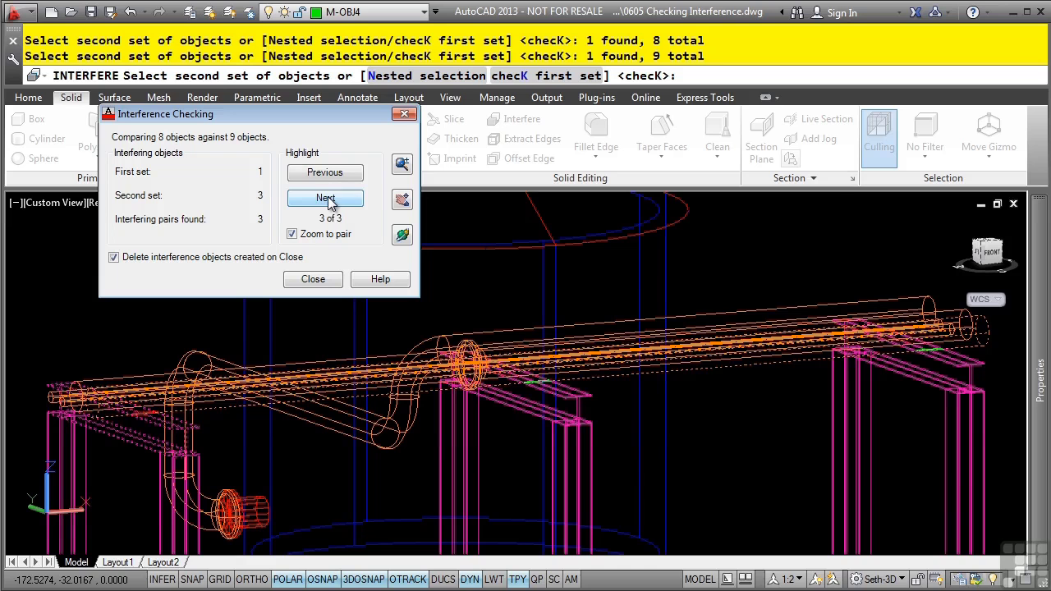
left_click(402, 237)
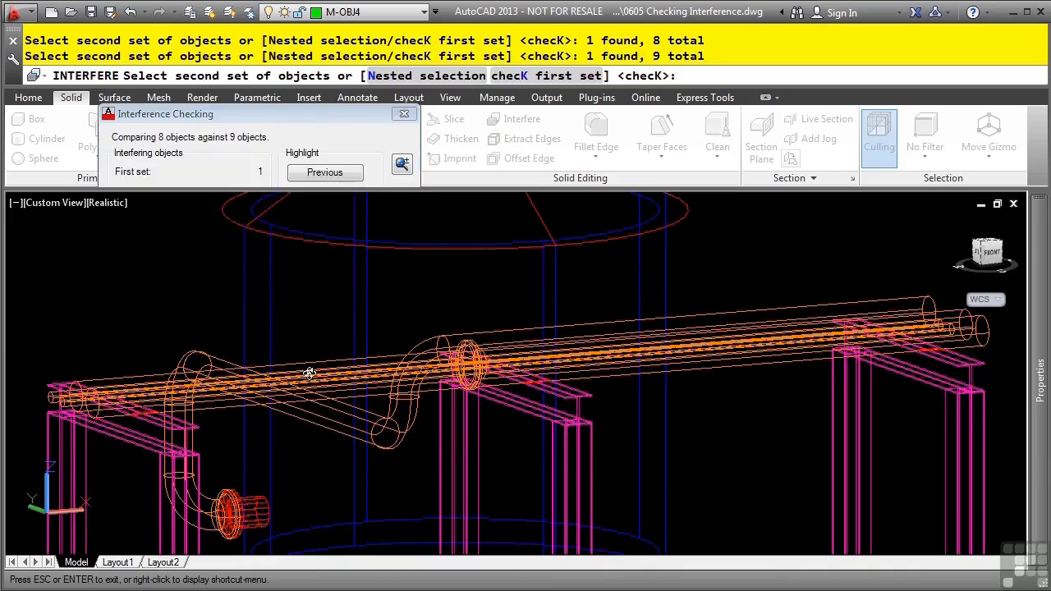
left_click_drag(296, 416, 377, 441)
scroll(419, 440, "up", 2)
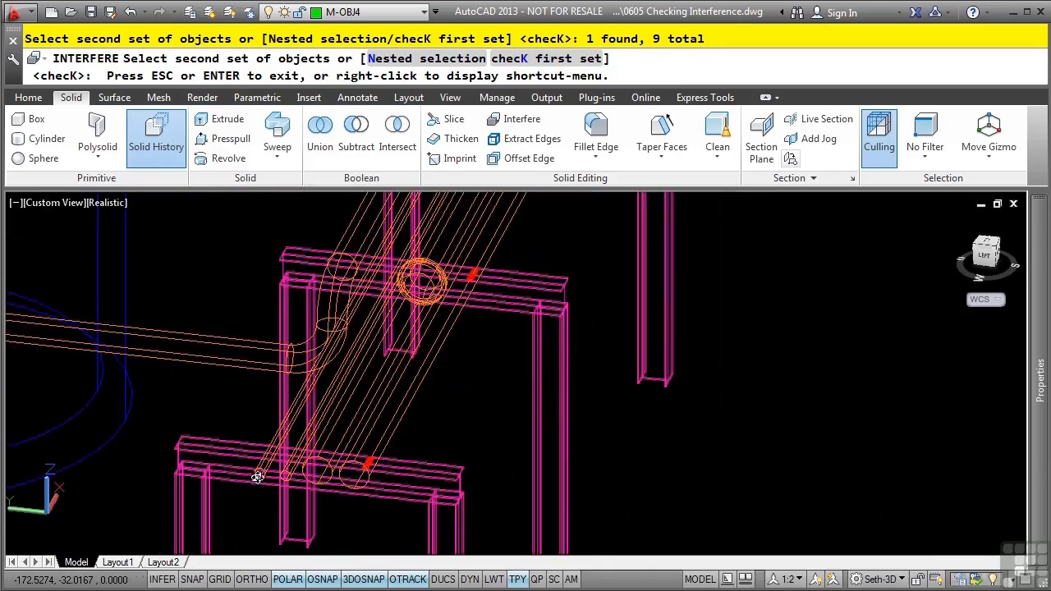
scroll(361, 482, "up", 3)
scroll(357, 465, "down", 2)
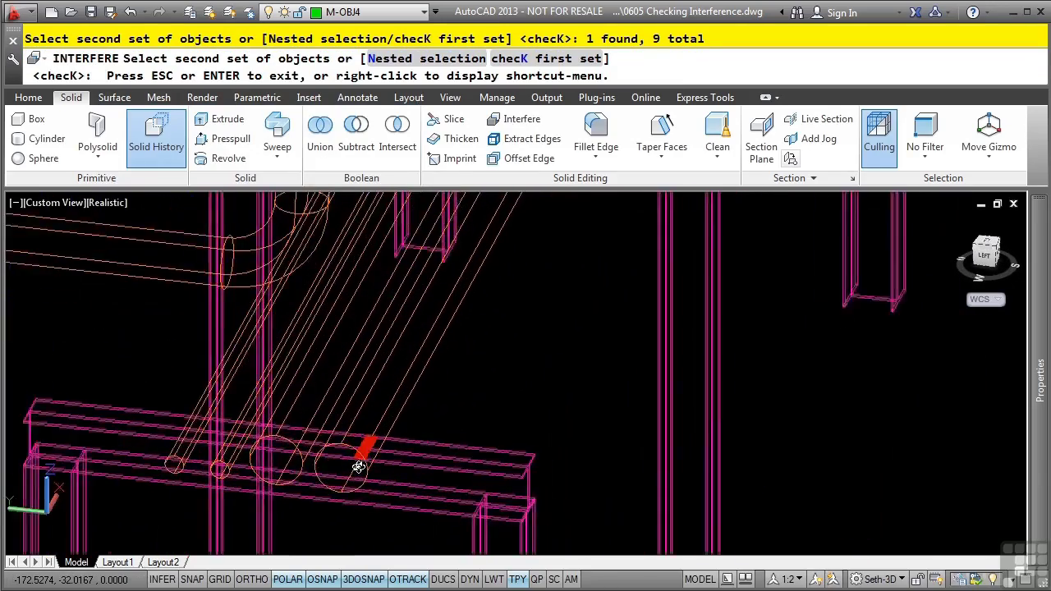
middle_click_drag(357, 465, 450, 289)
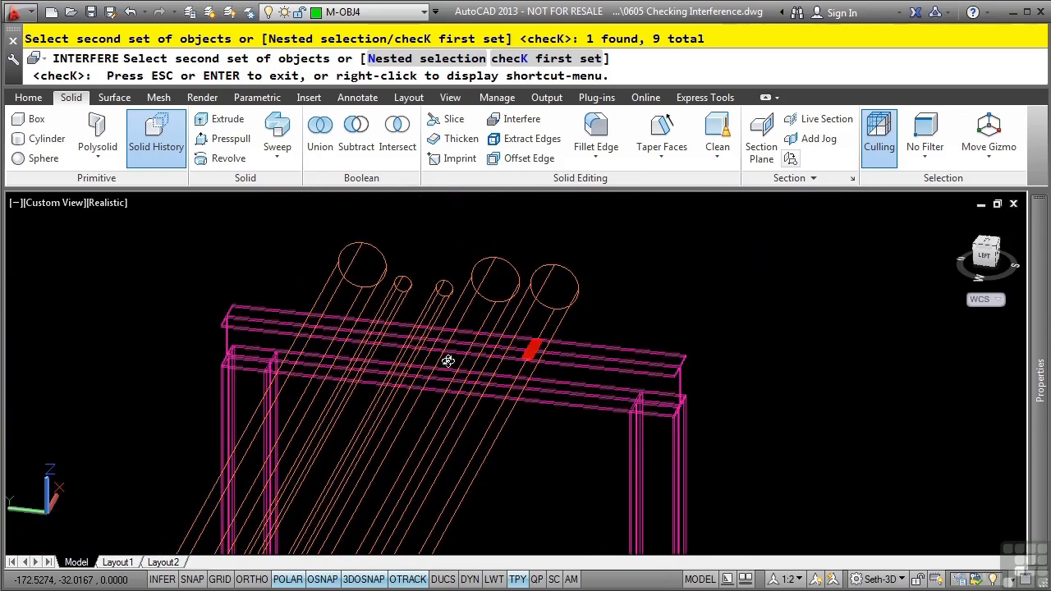
mouse_move(458, 429)
middle_mouse_down("shift")
mouse_move(488, 336)
mouse_move(498, 386)
mouse_move(465, 274)
middle_mouse_up("shift")
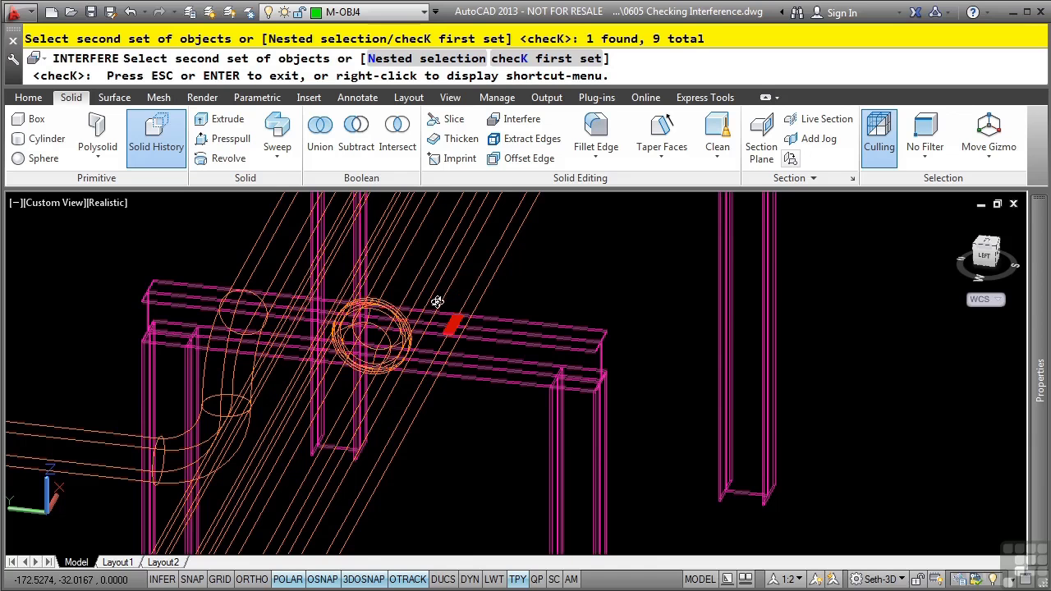
middle_click_drag(438, 302, 460, 220)
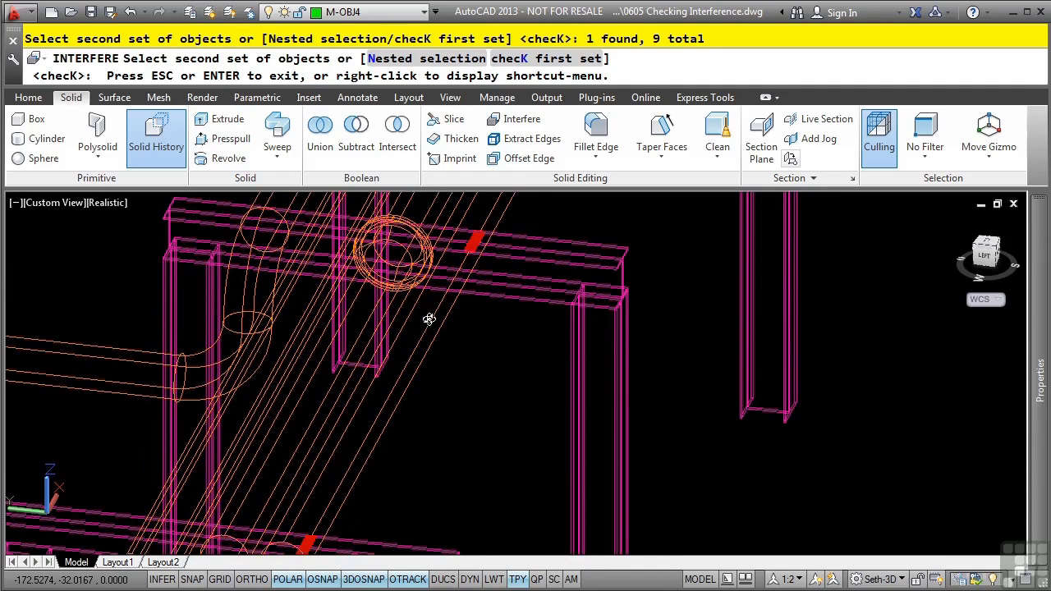
middle_click_drag(428, 319, 359, 349)
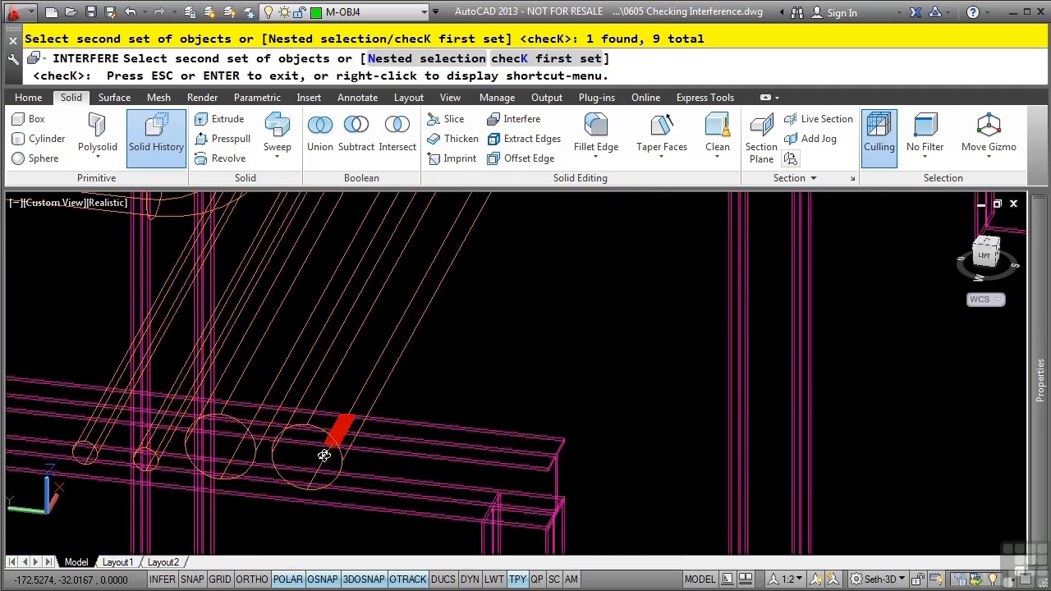
mouse_move(324, 456)
middle_mouse_down()
mouse_move(406, 347)
mouse_move(476, 288)
mouse_move(304, 492)
mouse_move(539, 302)
middle_mouse_up()
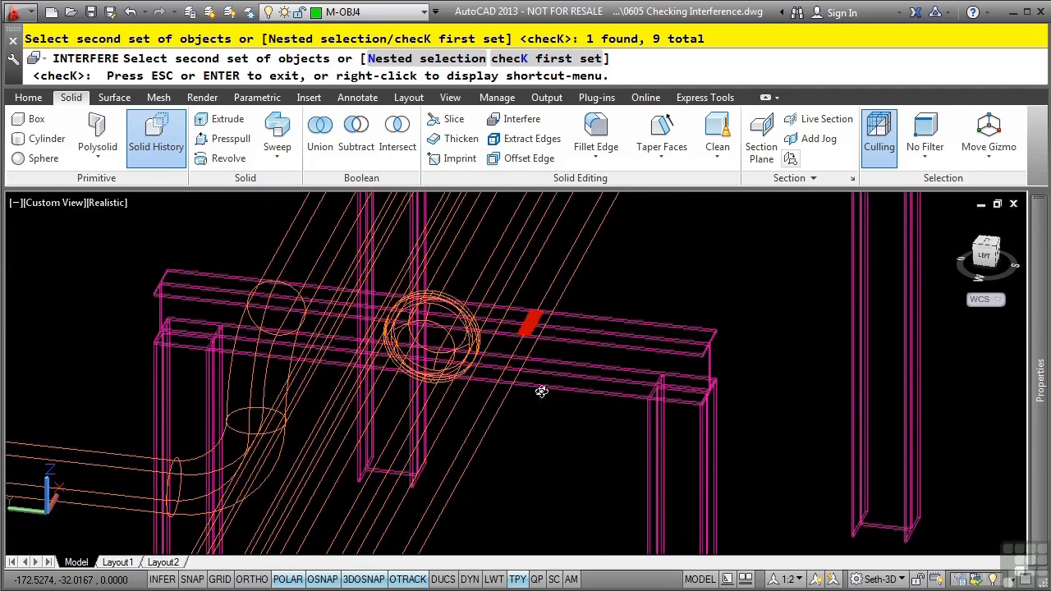
Close Interference Checking with interference objects deleted, then clear the leftover beam selection.
key("Return")
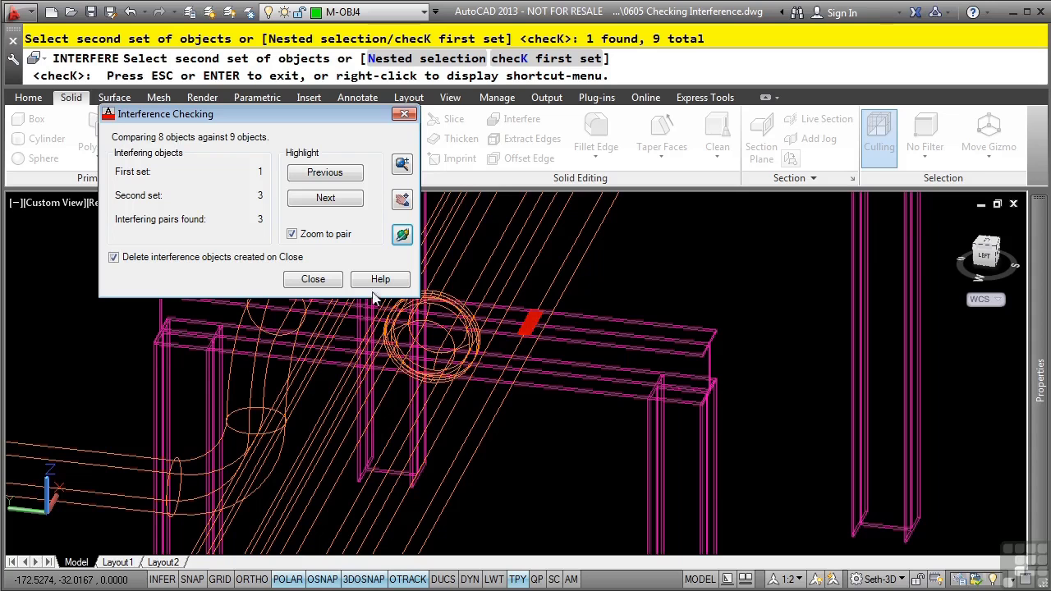
left_click(314, 280)
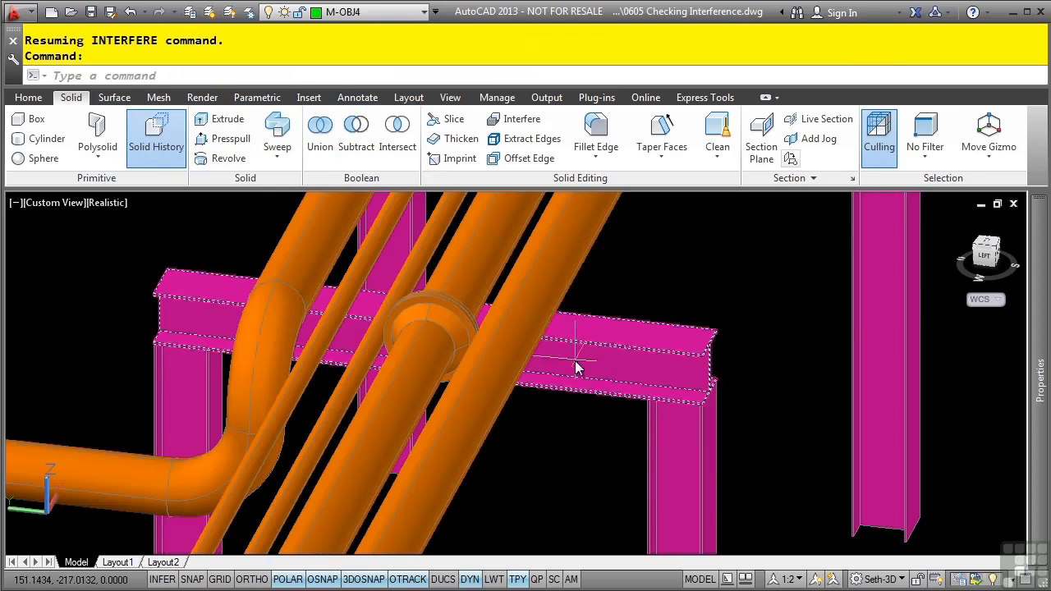
key("Escape")
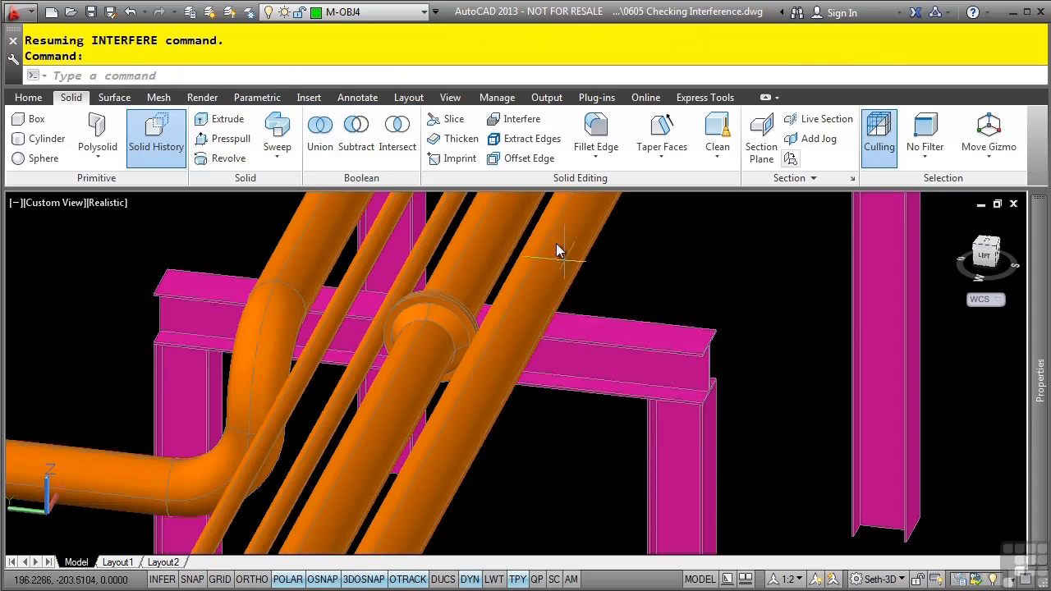
Run INTERFERE on all 20 window-selected solids as one set and step to pair 3 of 5.
left_click(526, 123)
scroll(556, 289, "down", 5)
middle_click_drag(566, 323, 550, 394, "shift")
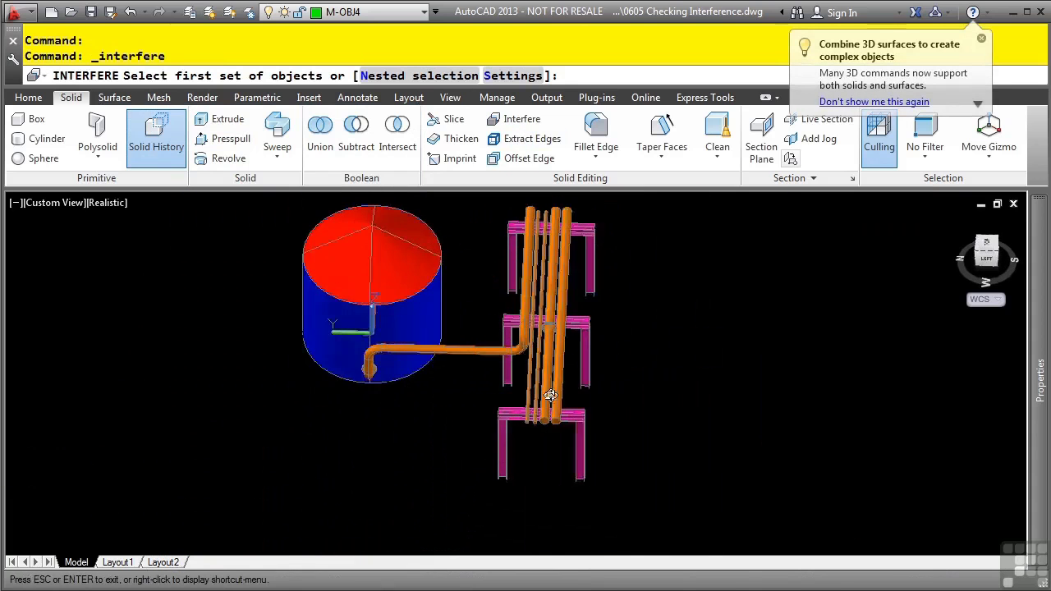
scroll(550, 398, "down", 2)
left_click(620, 252)
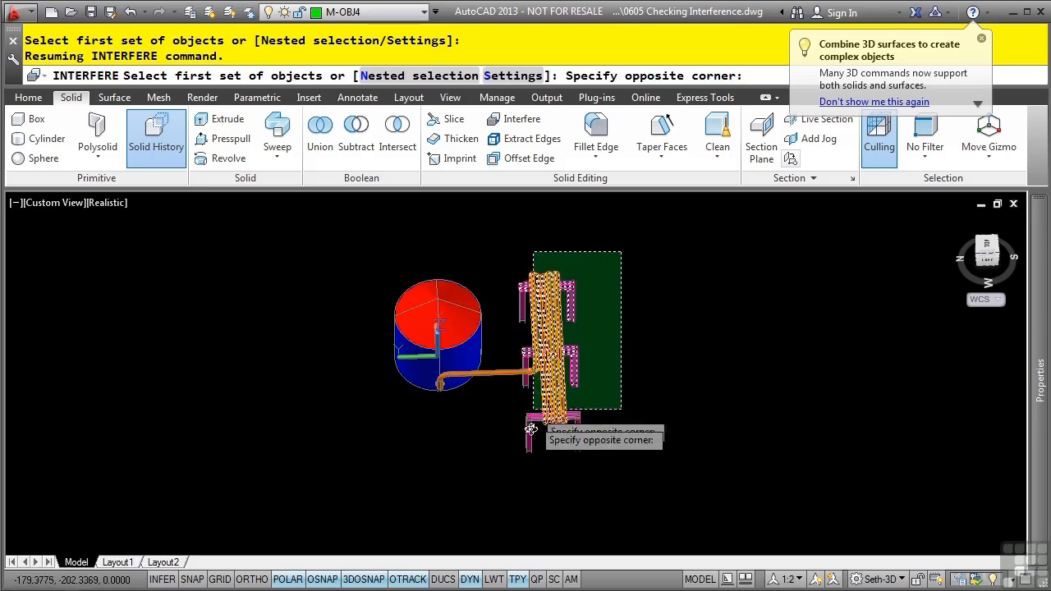
left_click(509, 476)
key("Return")
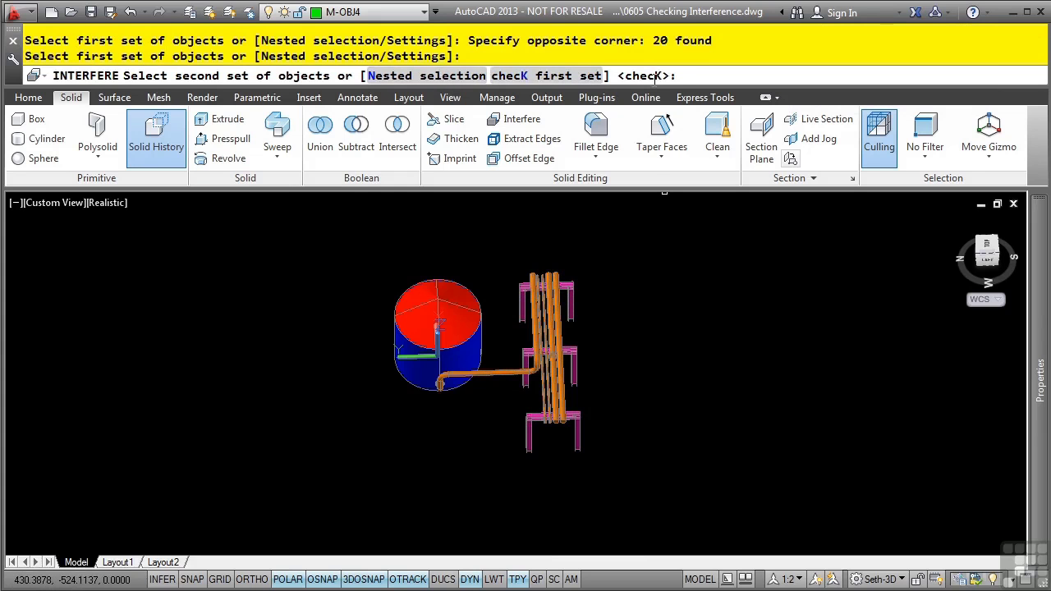
key("Return")
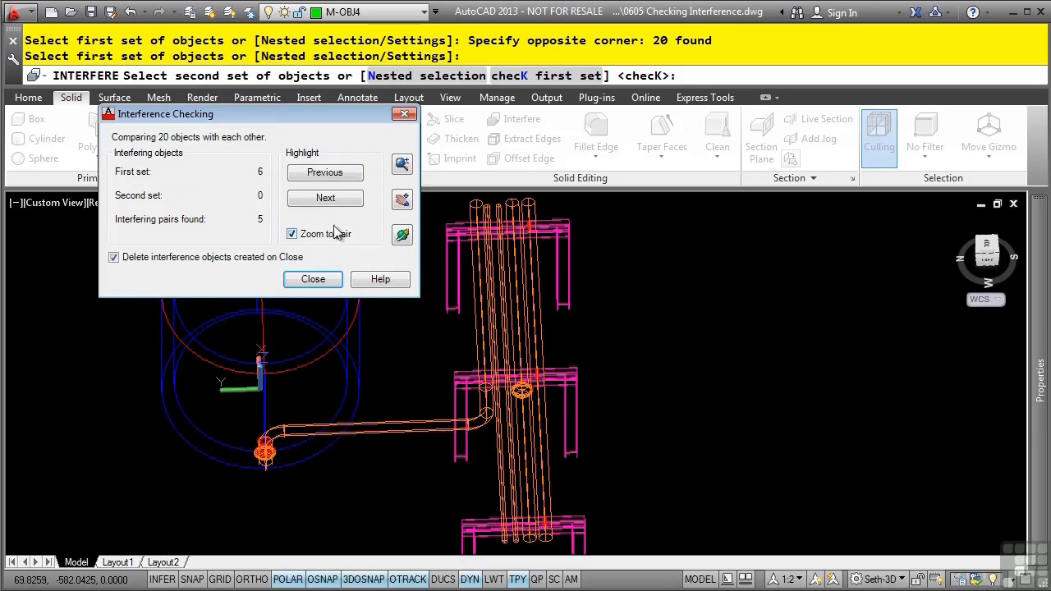
left_click(334, 200)
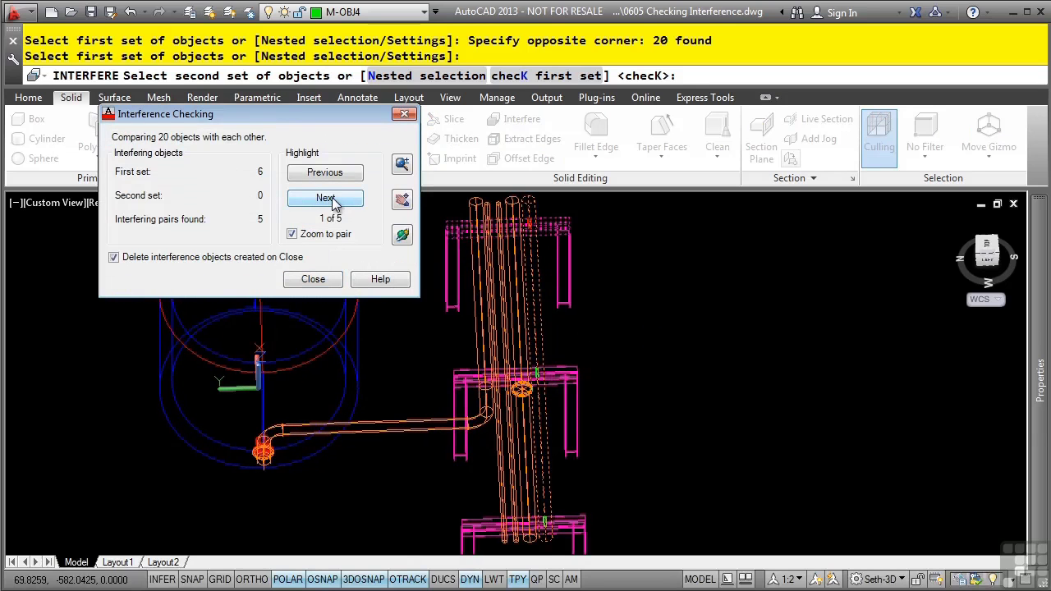
left_click(325, 199)
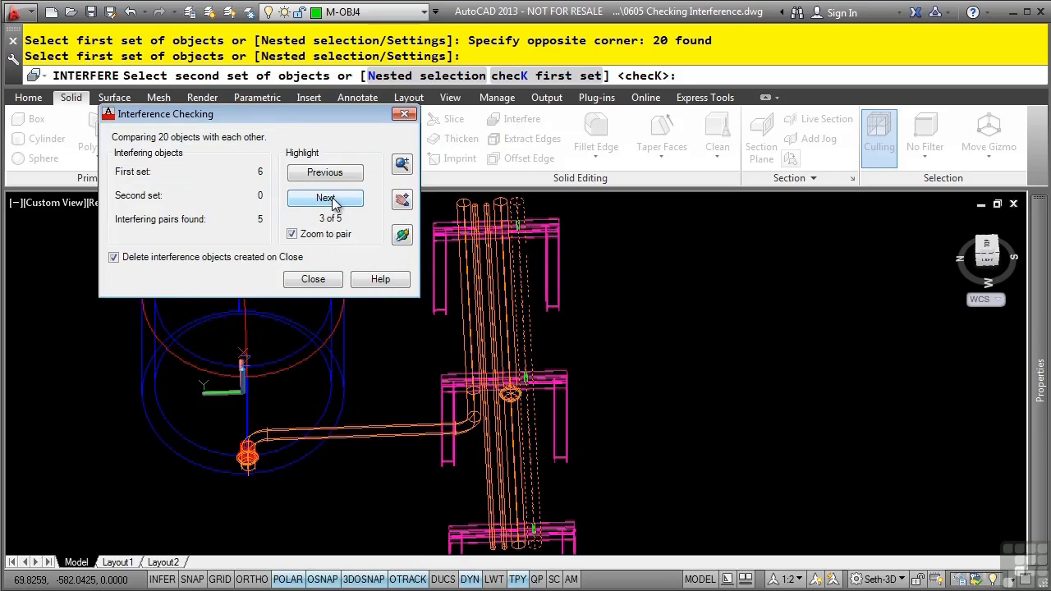
Orbit and zoom close to the flange ring clashing with the middle beam, then return to results.
left_click(402, 237)
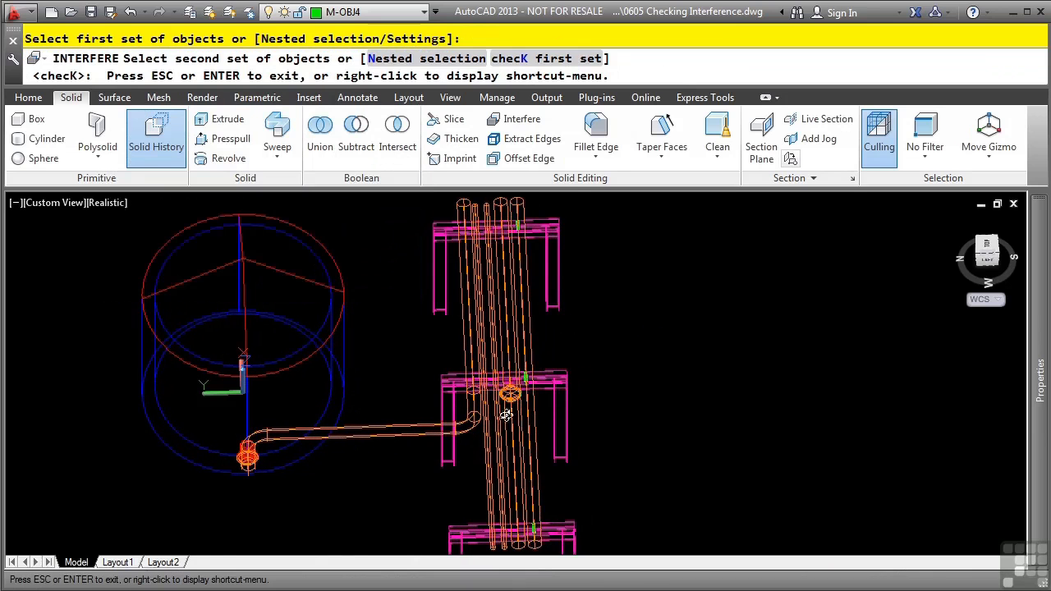
scroll(514, 422, "up", 5)
scroll(539, 394, "up", 4)
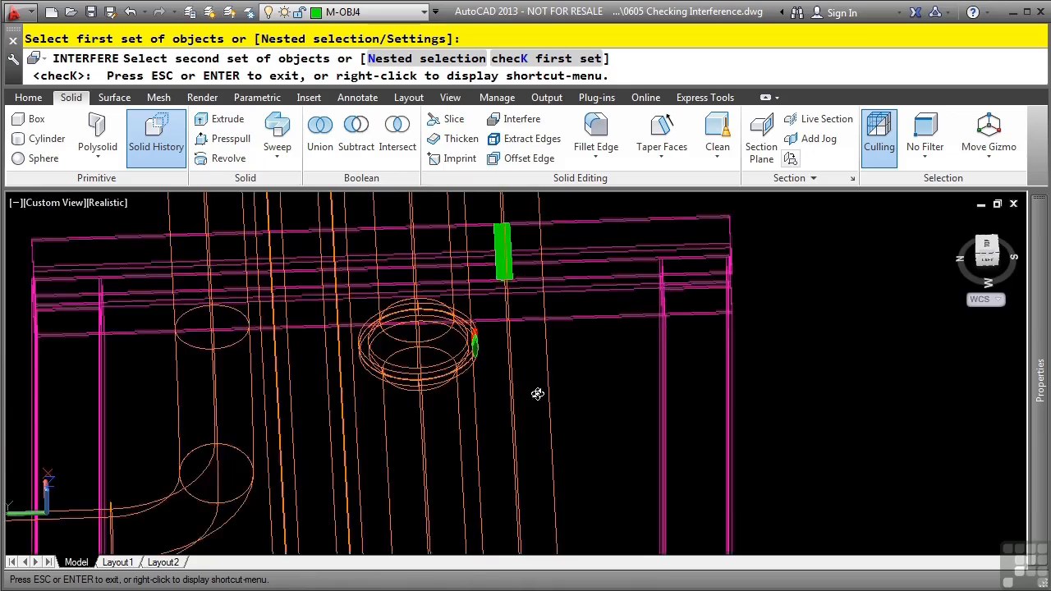
left_click_drag(518, 464, 465, 420)
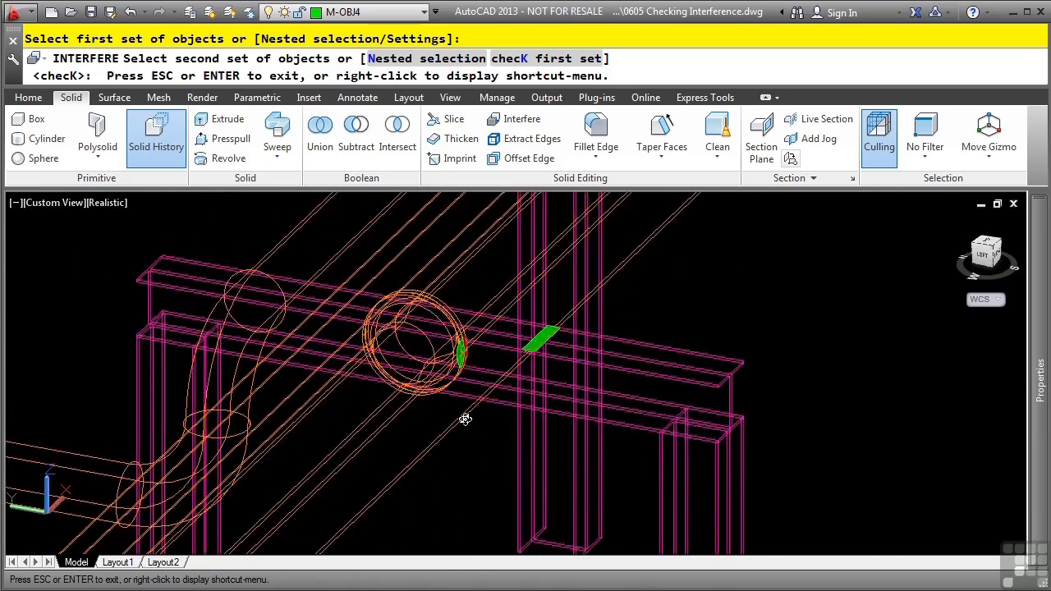
scroll(538, 380, "up", 3)
left_click_drag(396, 339, 455, 357)
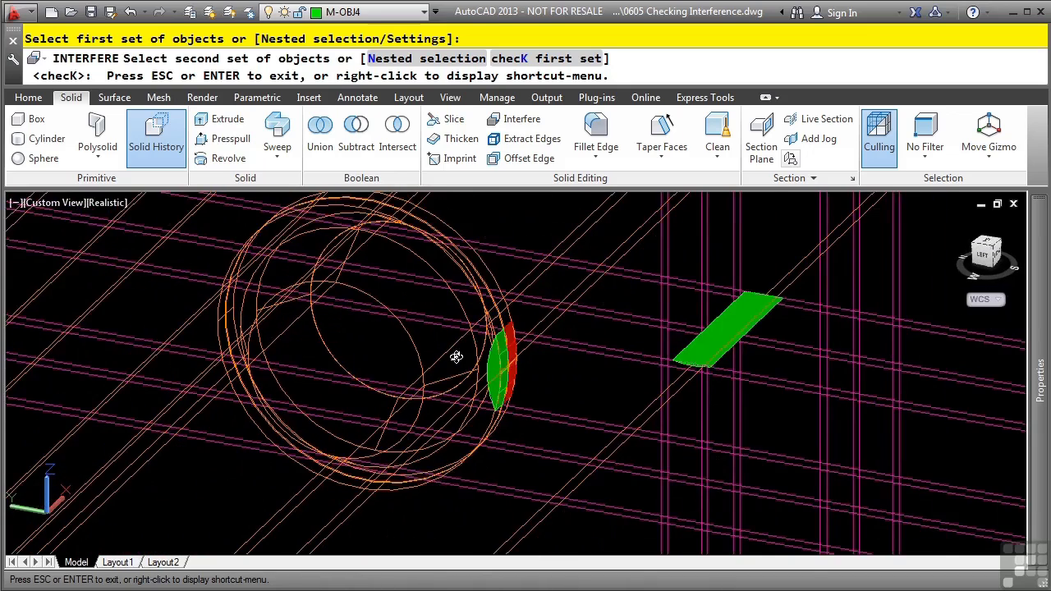
scroll(455, 359, "down", 6)
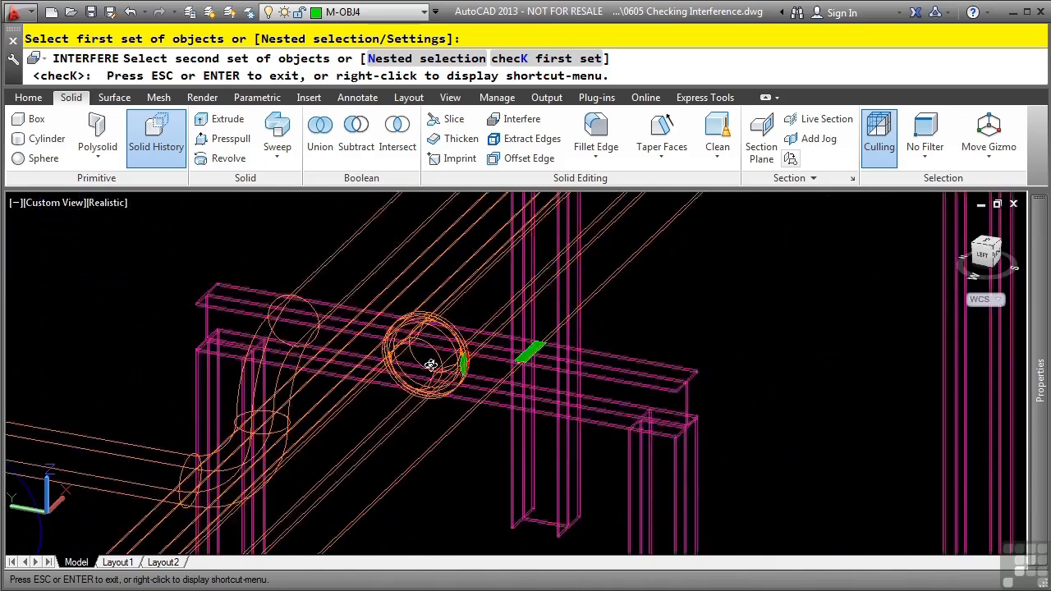
key("Escape")
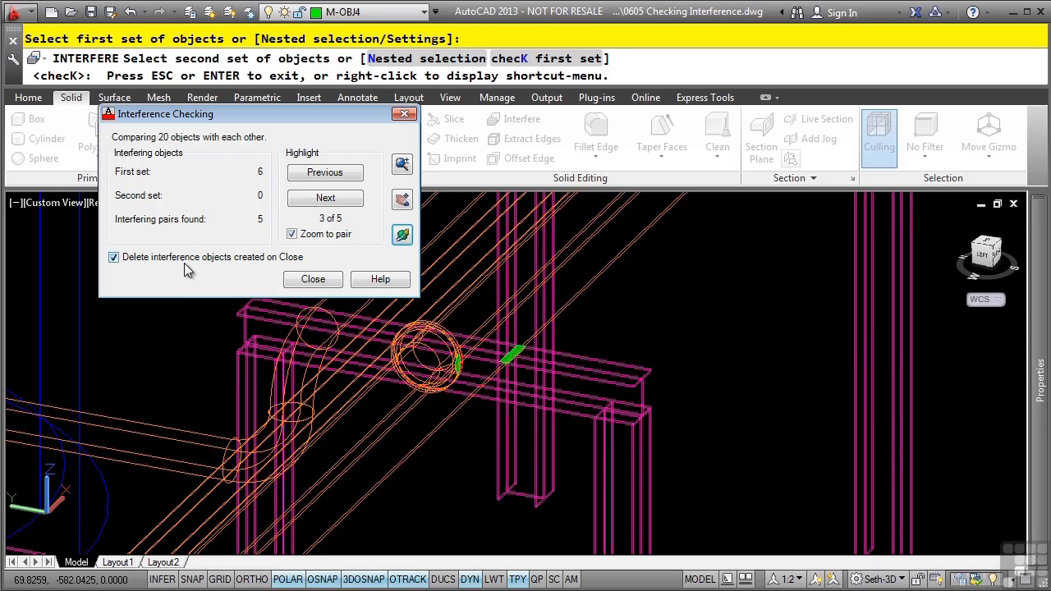
Close the interference results, end INTERFERE, and zoom and pan to the pipes on the middle beam.
left_click(313, 280)
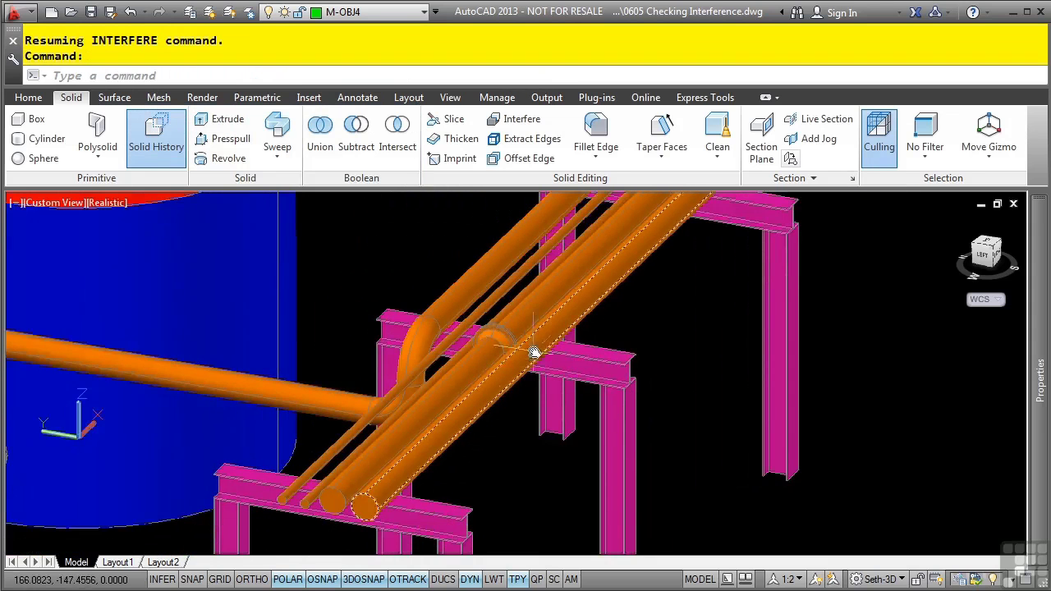
scroll(534, 353, "up", 8)
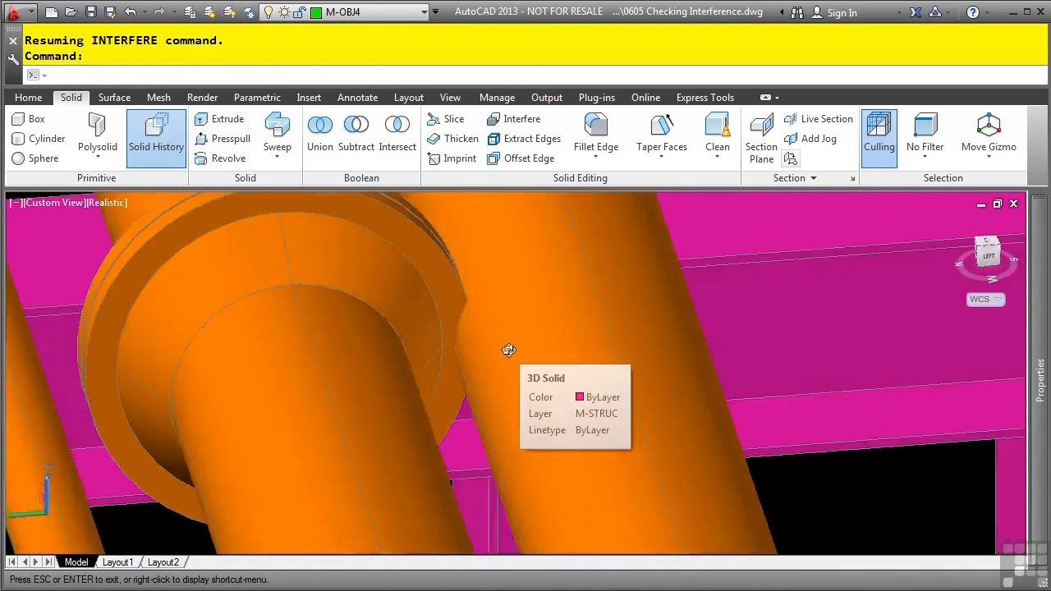
scroll(505, 349, "down", 3)
key("Escape")
scroll(464, 373, "down", 3)
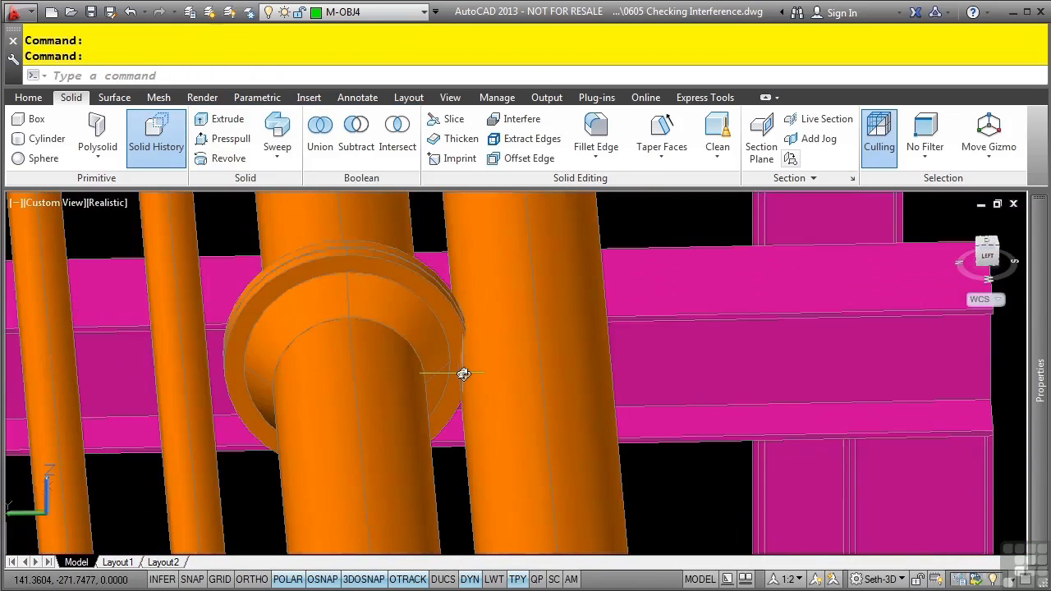
scroll(464, 373, "down", 3)
middle_click_drag(462, 375, 469, 457)
key("Escape")
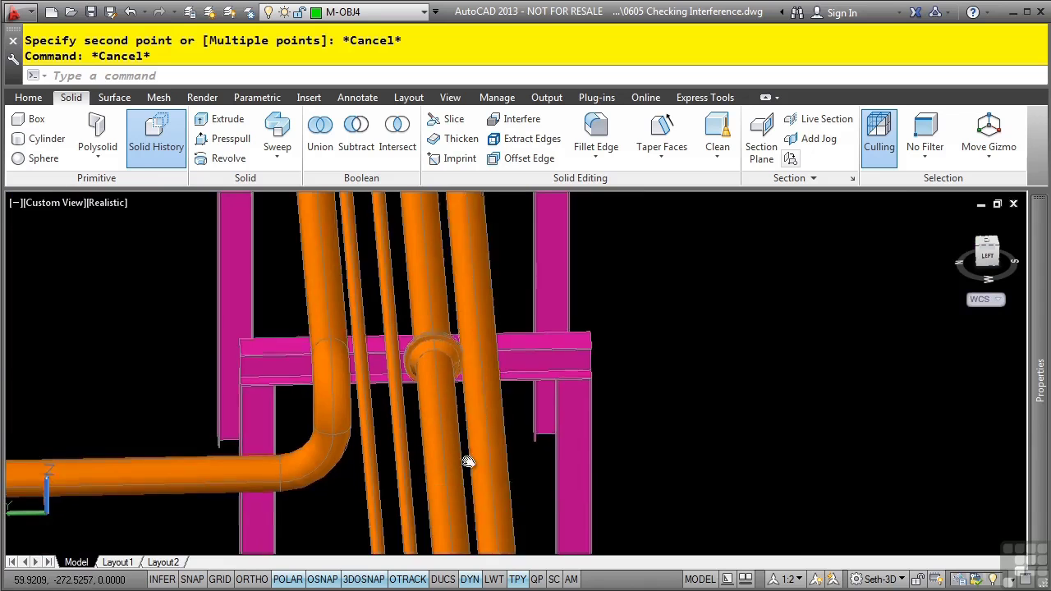
scroll(419, 329, "up", 2)
Move the rightmost large pipe 3 units at 270° with the M command.
type("m")
key("Return")
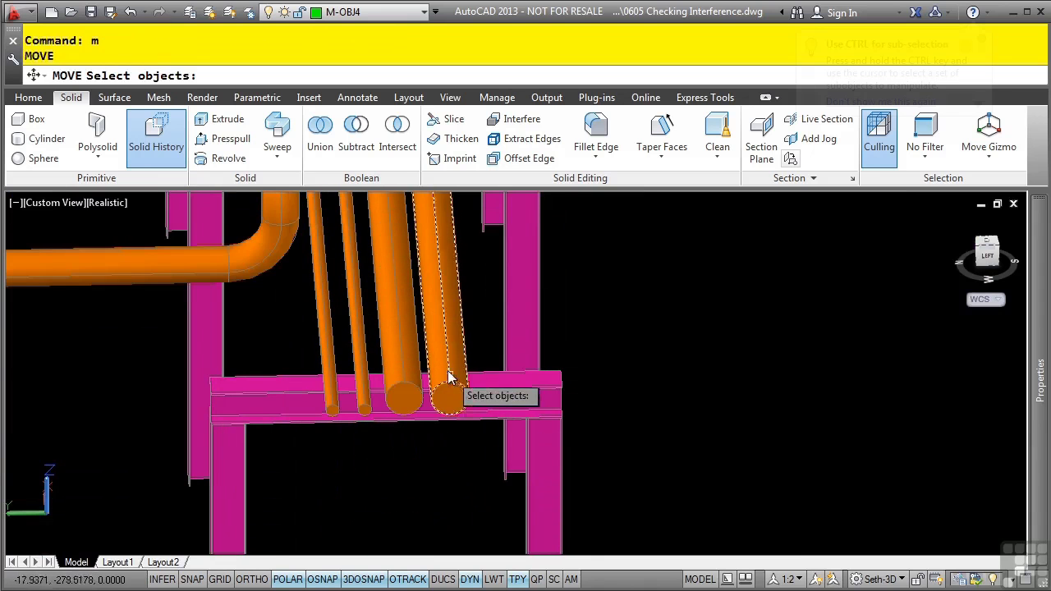
left_click(448, 368)
key("Return")
left_click(366, 482)
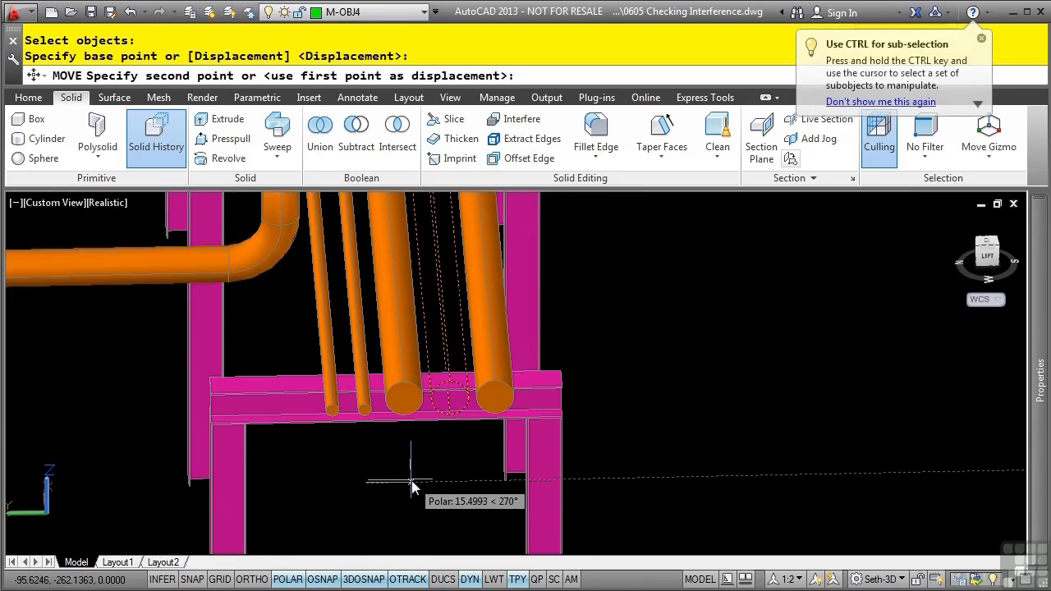
type("3")
key("Return")
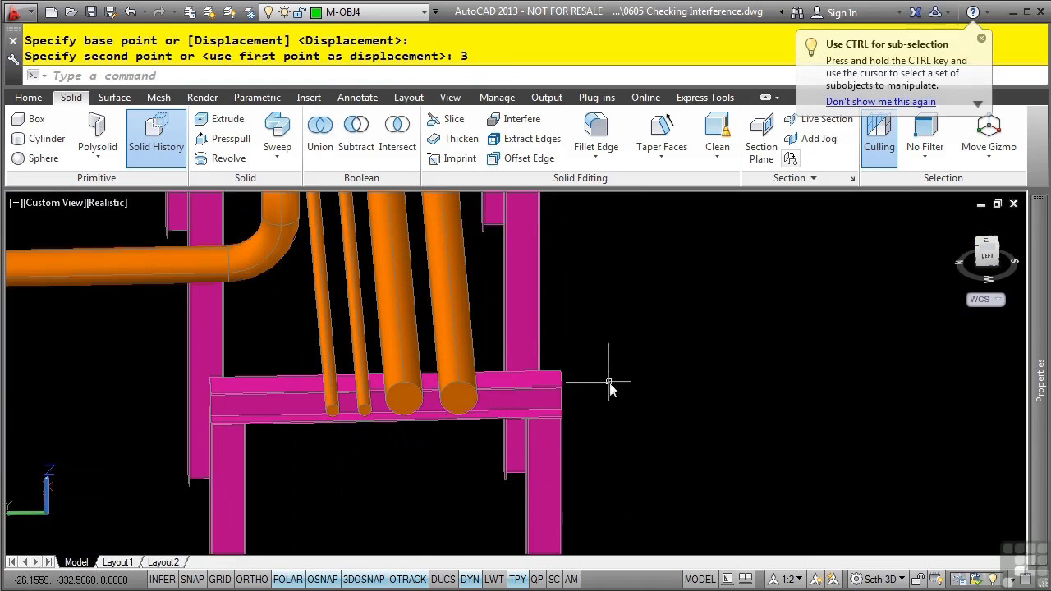
middle_click_drag(517, 330, 517, 435)
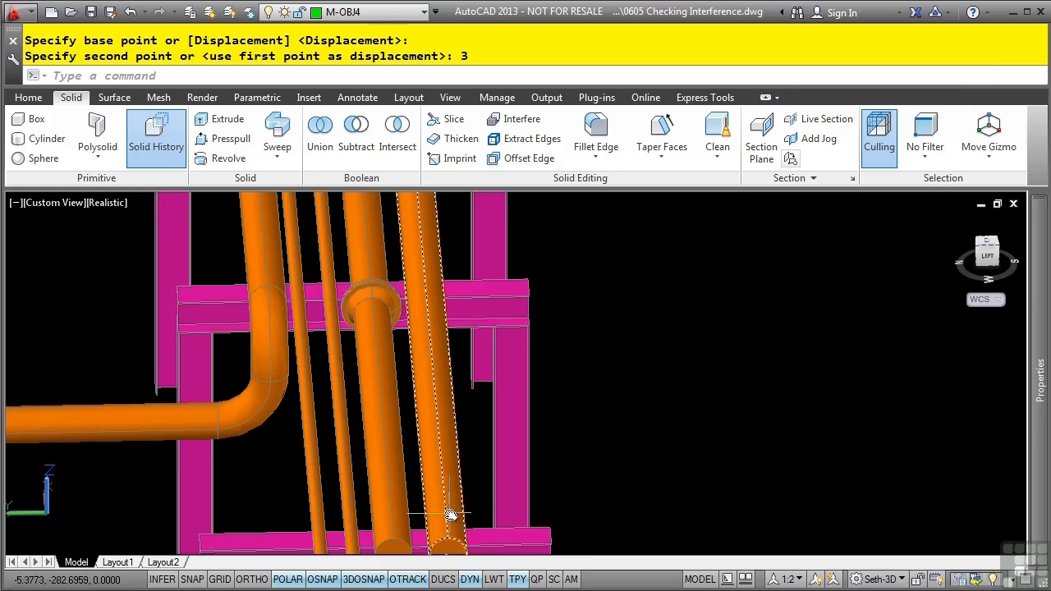
middle_click_drag(438, 515, 399, 481, "shift")
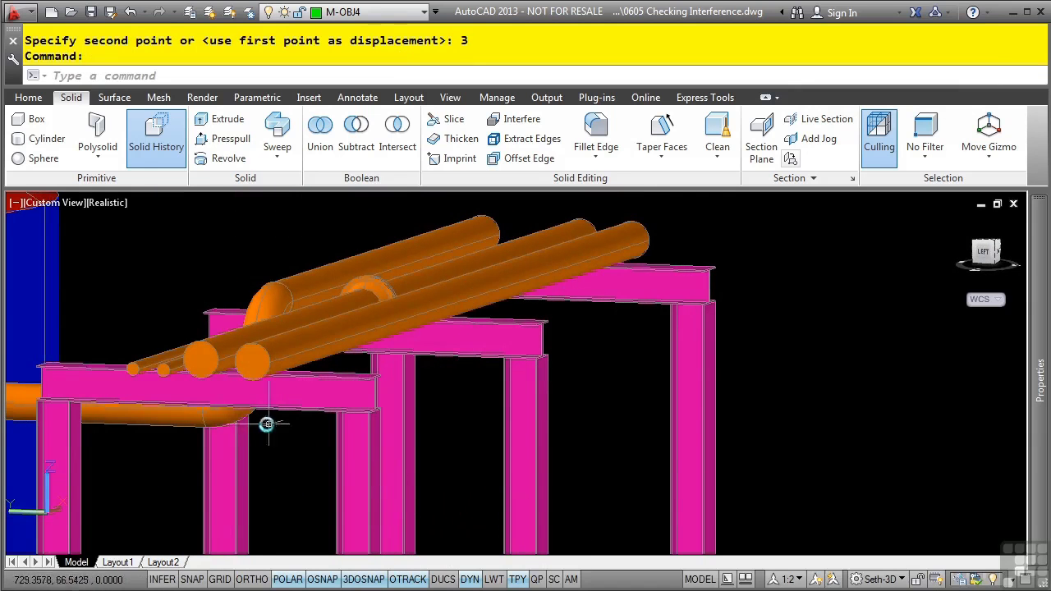
Move the front large pipe 1 unit up along +Z with MOVE (M).
type("m")
key("Return")
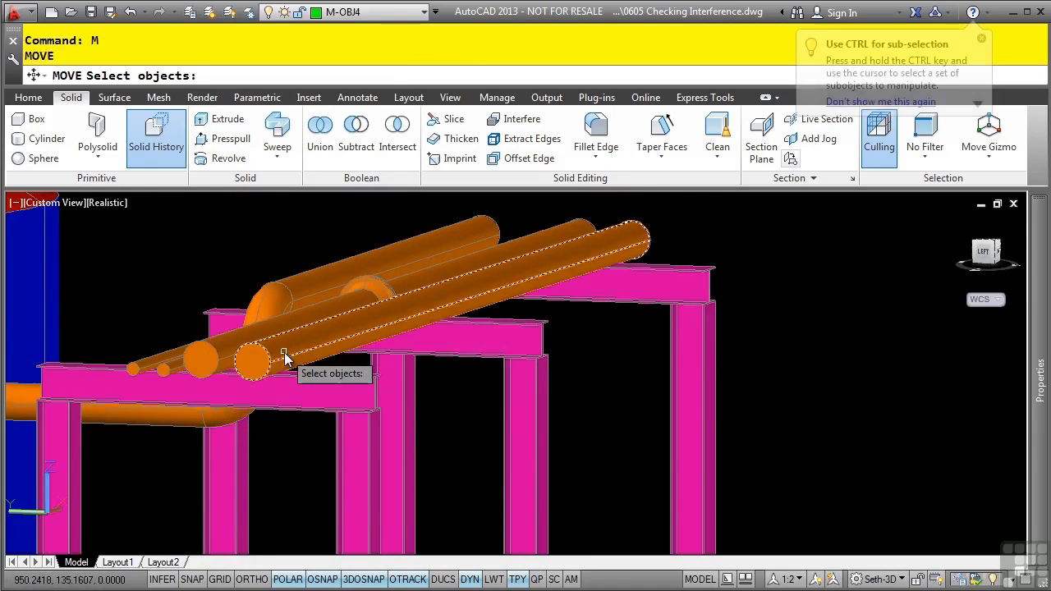
left_click(285, 352)
key("Return")
left_click(800, 422)
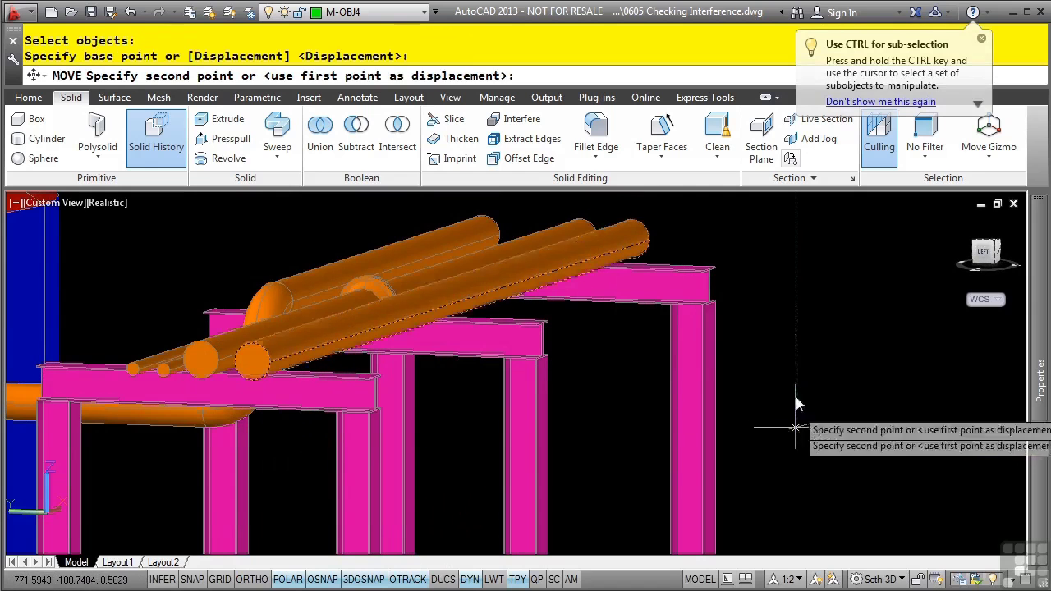
type("1")
key("Return")
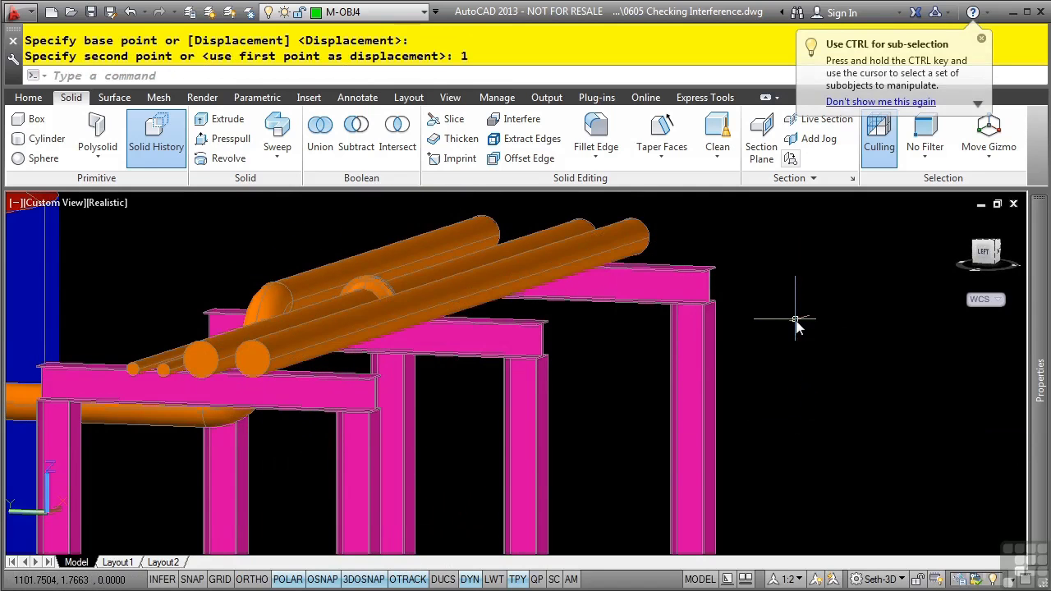
middle_click_drag(759, 308, 473, 413, "shift")
scroll(472, 413, "down", 3)
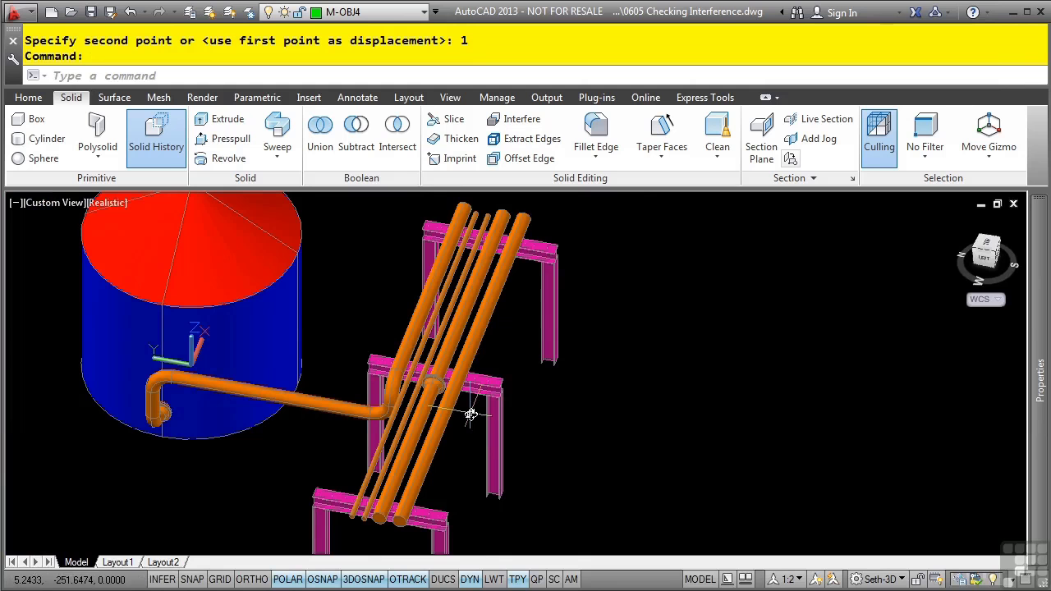
Run INTERFERE again, window-selecting all 20 solids as the first set.
left_click(517, 119)
scroll(473, 362, "down", 2)
left_click(574, 243)
left_click(382, 508)
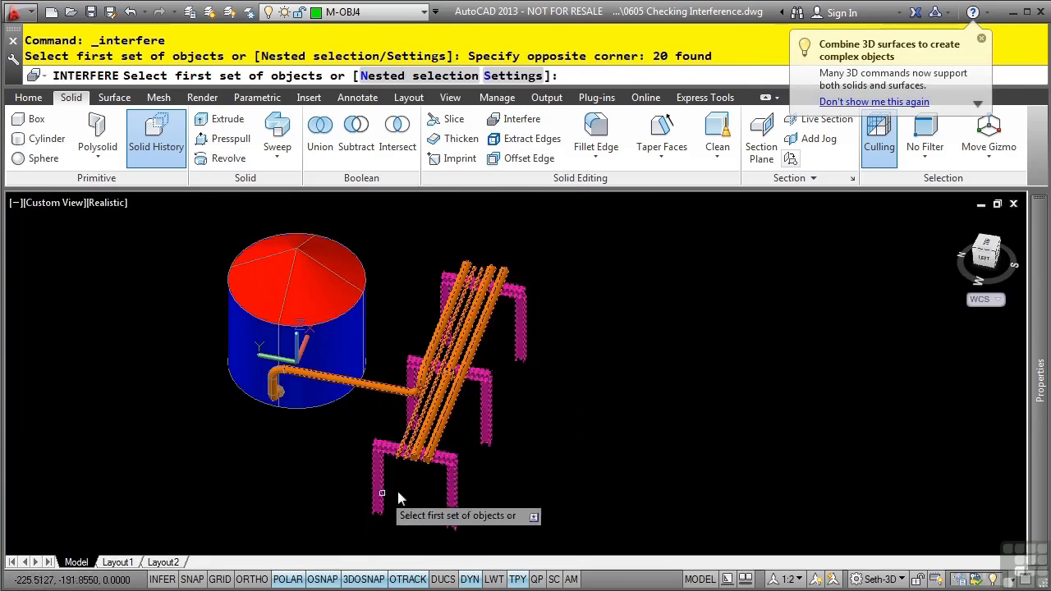
key("Return")
key("Return")
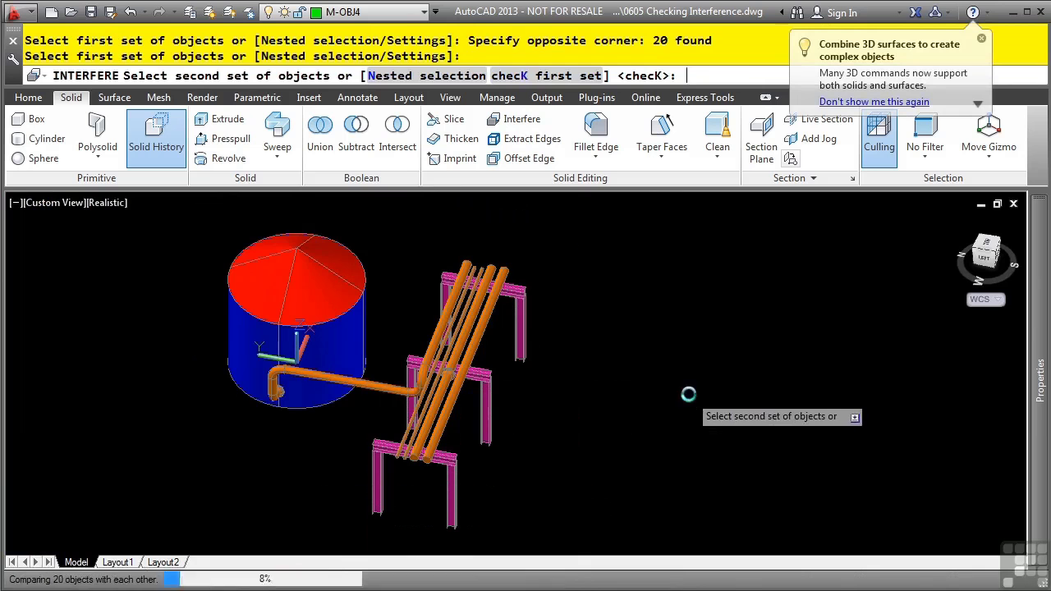